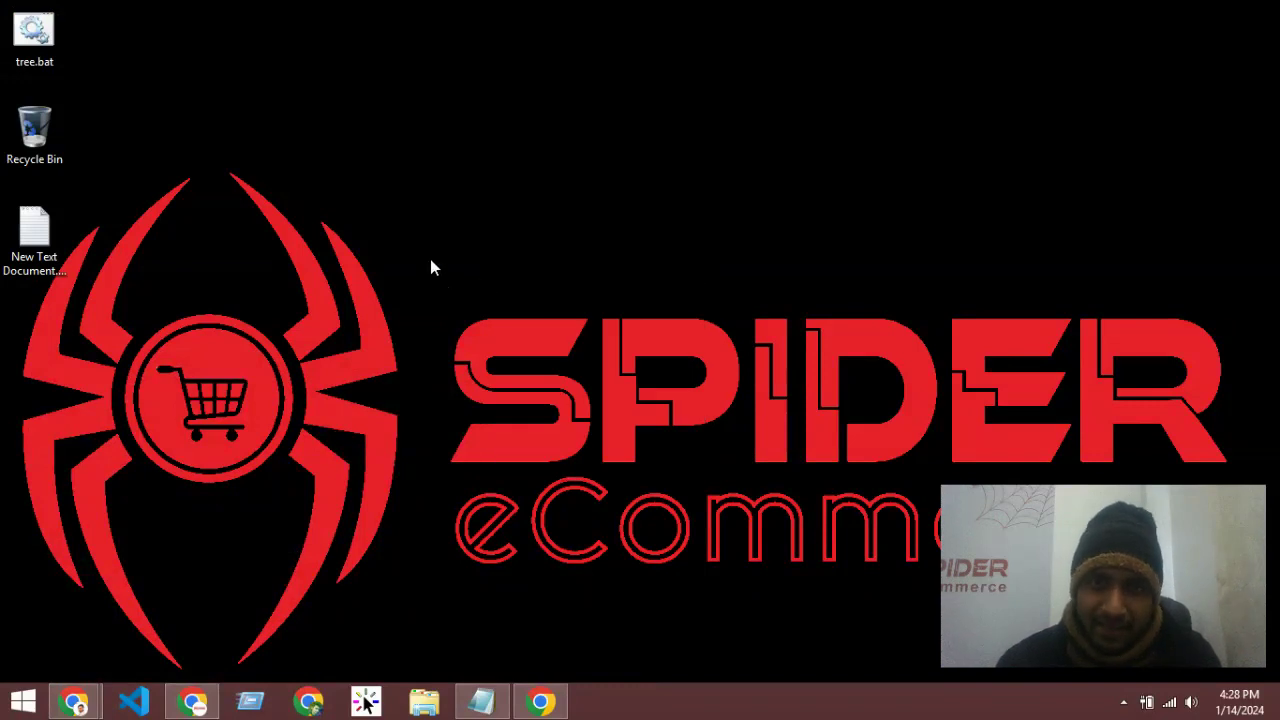
# Refresh the desktop several times from its context menu
pyautogui.rightClick(400, 236)
pyautogui.click(434, 286)
pyautogui.rightClick(410, 226)
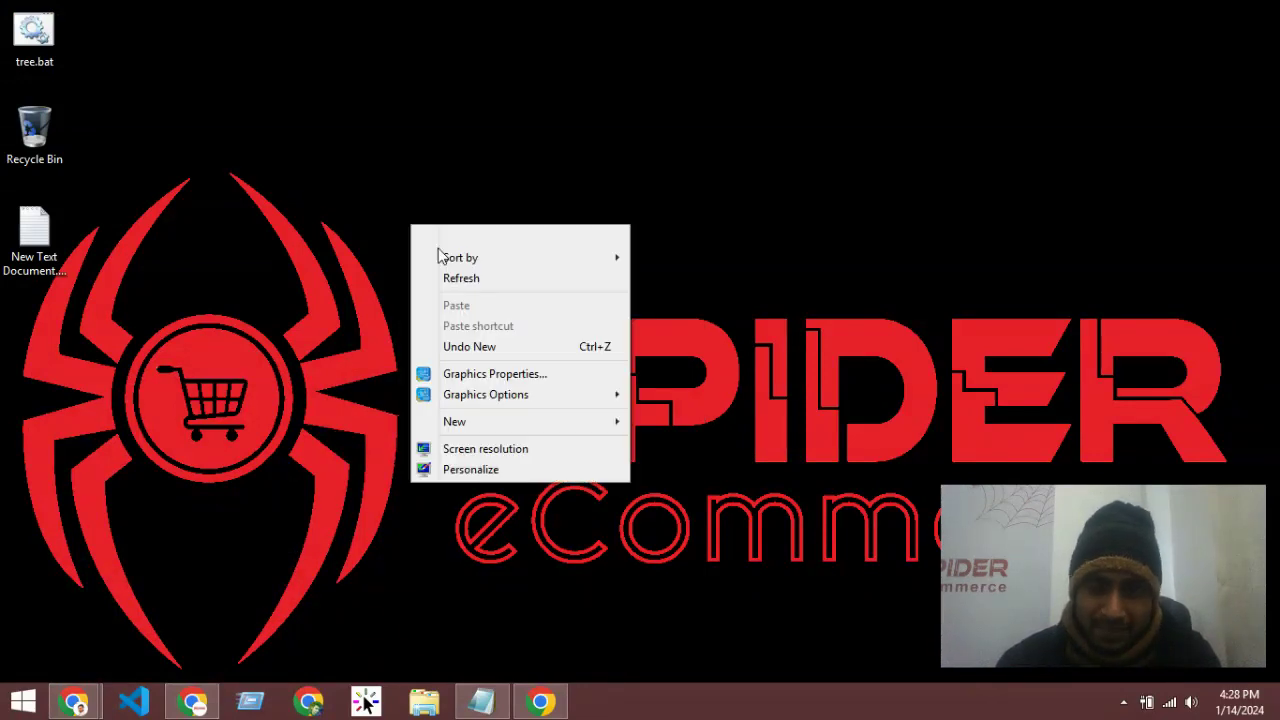
pyautogui.click(457, 278)
pyautogui.rightClick(428, 233)
pyautogui.click(457, 290)
pyautogui.rightClick(426, 244)
pyautogui.click(465, 296)
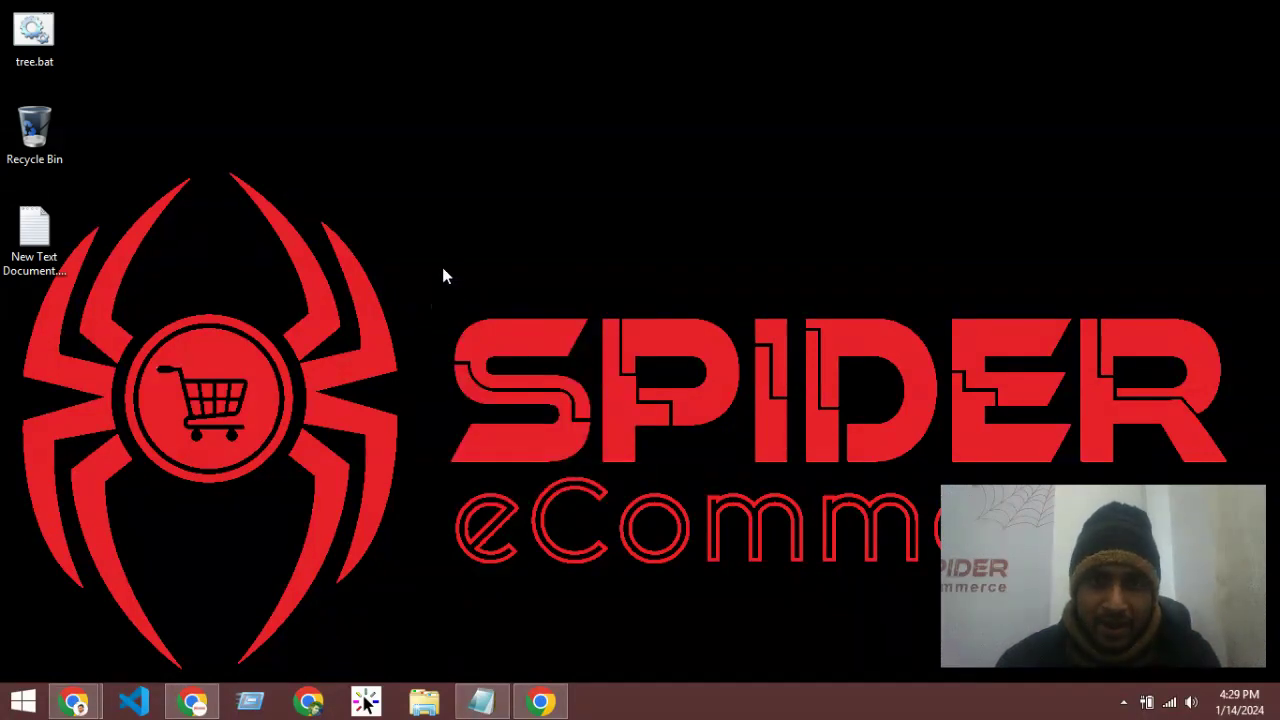
pyautogui.rightClick(436, 238)
pyautogui.click(471, 296)
pyautogui.rightClick(432, 240)
pyautogui.click(466, 292)
# Bring up the cPanel Login window in Chrome and log in to the Tools page
pyautogui.click(193, 702)
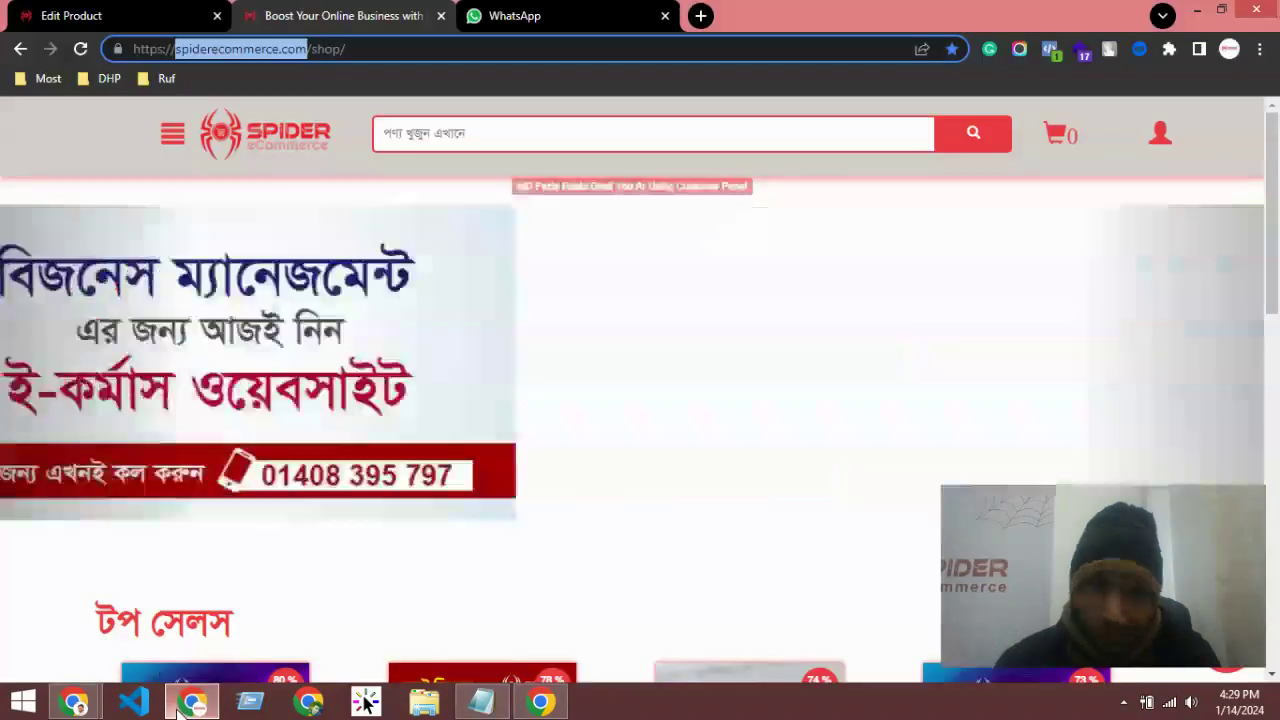
pyautogui.click(193, 702)
pyautogui.moveTo(78, 705)
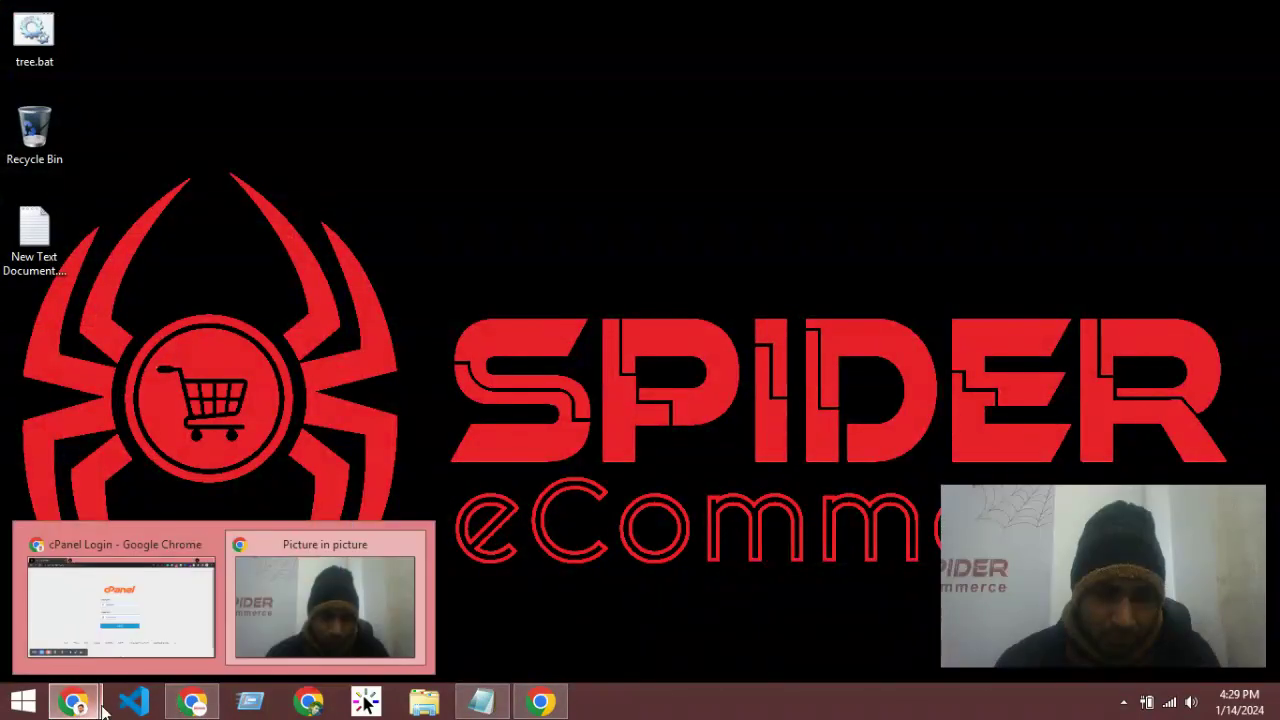
pyautogui.click(162, 600)
pyautogui.click(395, 648)
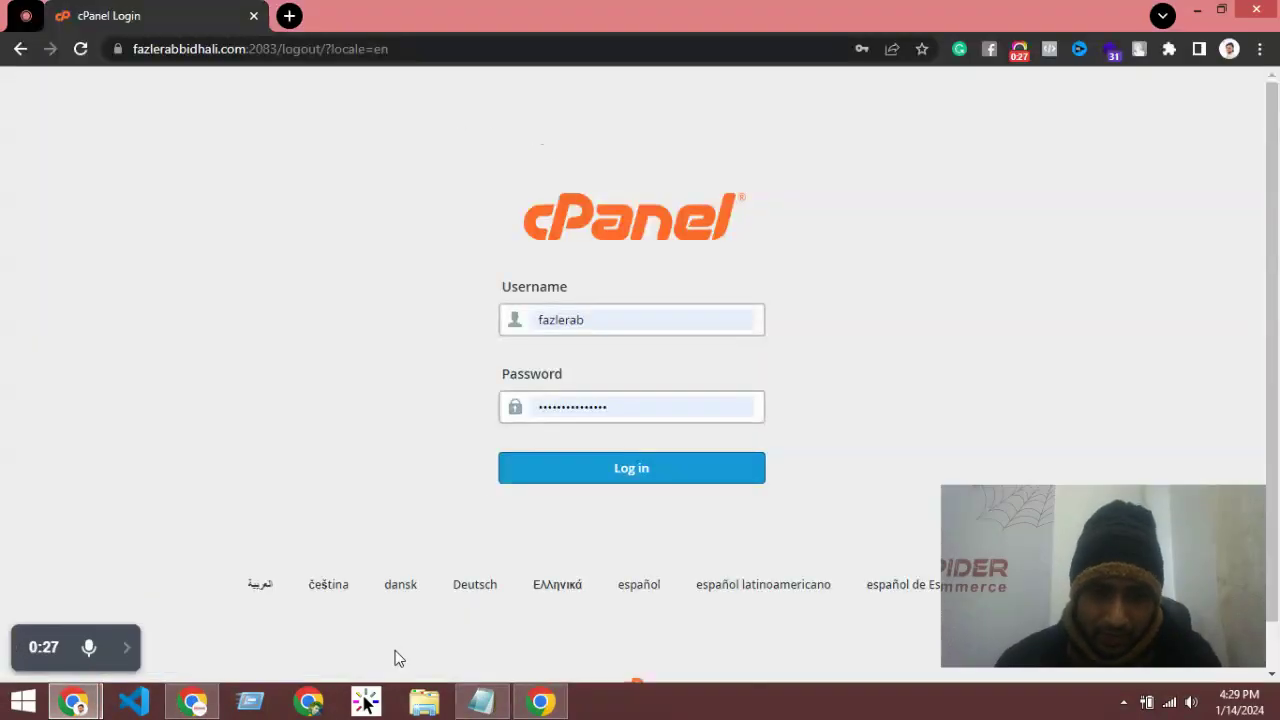
pyautogui.click(635, 478)
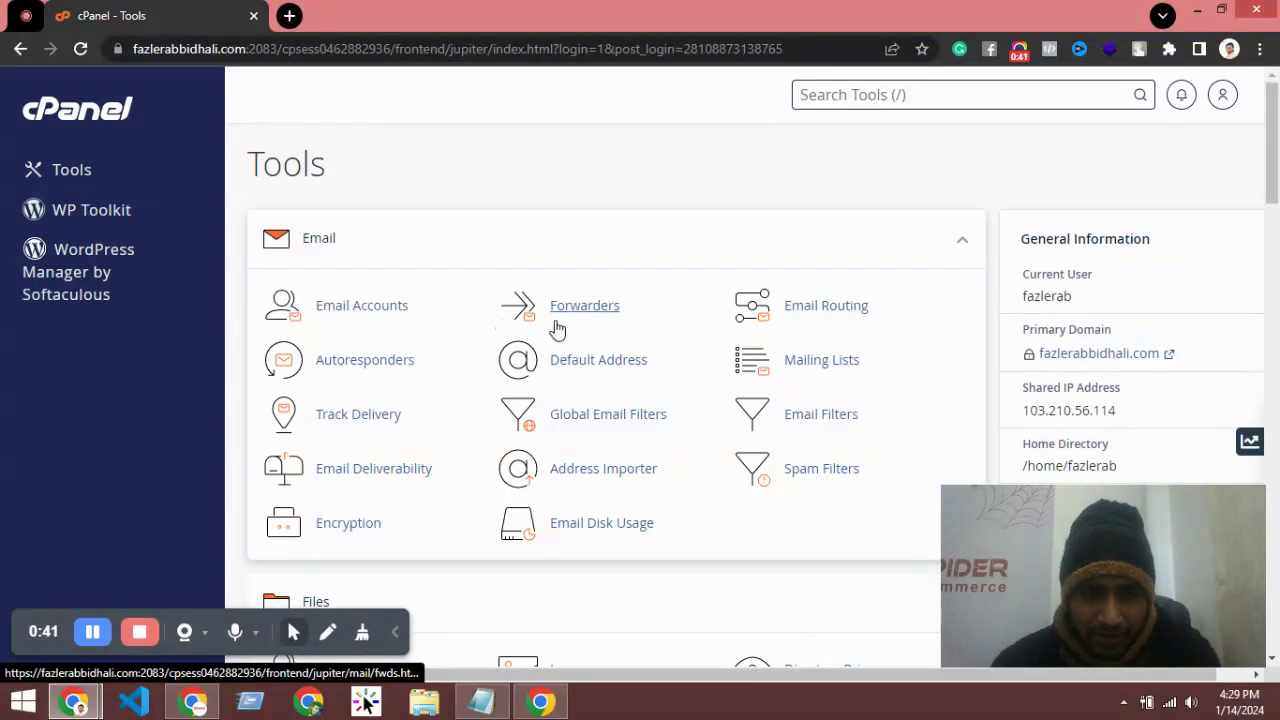
pyautogui.scroll(-20, 560, 330)
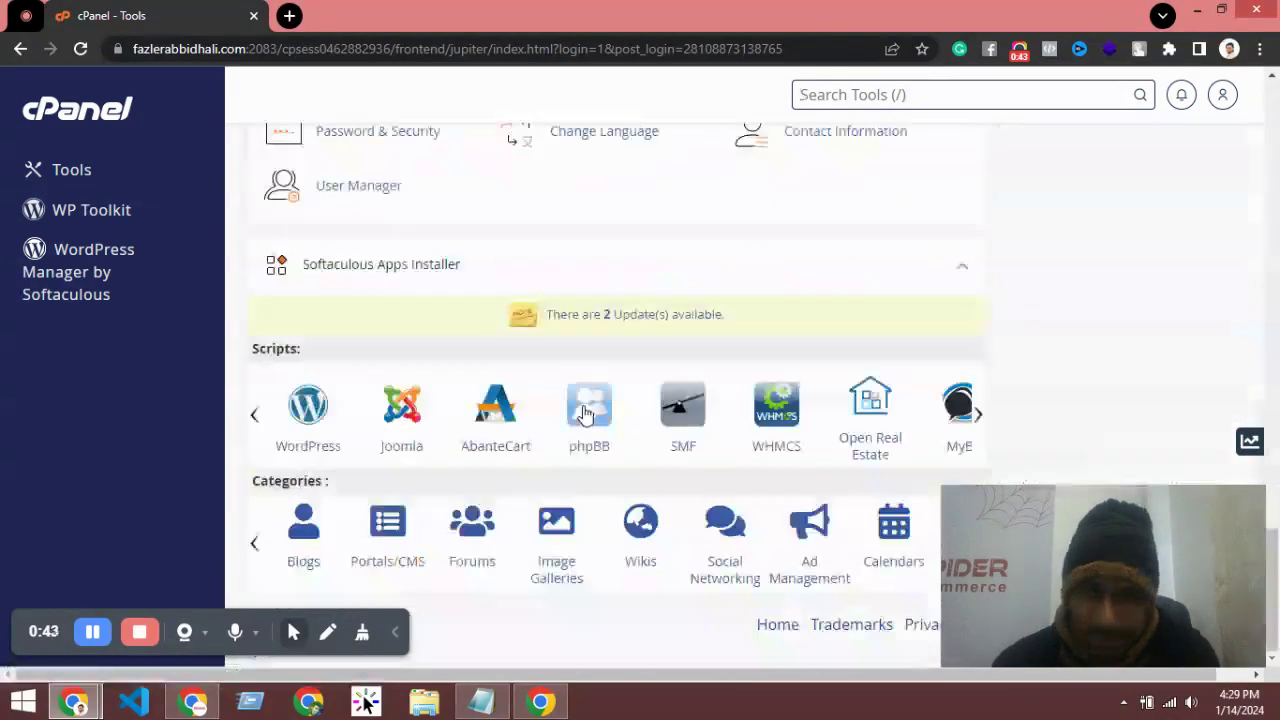
pyautogui.scroll(10, 575, 332)
pyautogui.scroll(10, 578, 333)
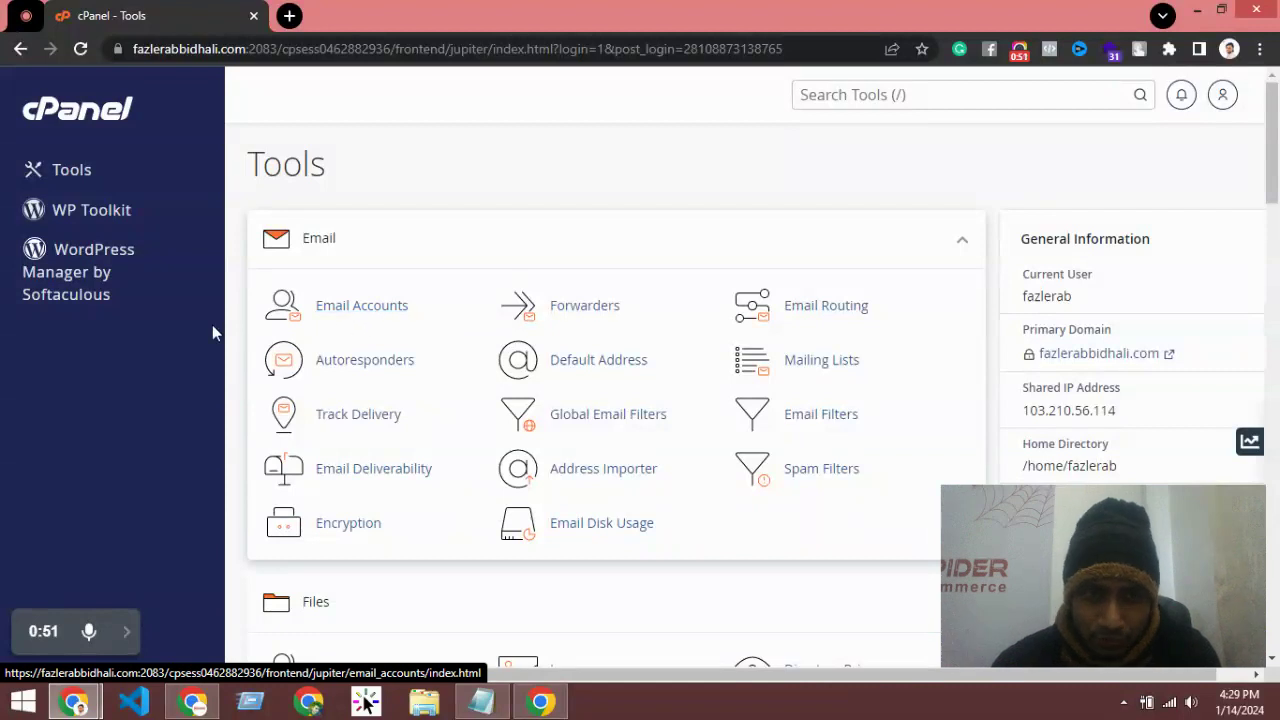
pyautogui.scroll(-10, 797, 331)
pyautogui.scroll(10, 797, 331)
# Search the tools for 'emil a' and open Email Accounts, listing the four existing accounts
pyautogui.click(891, 93)
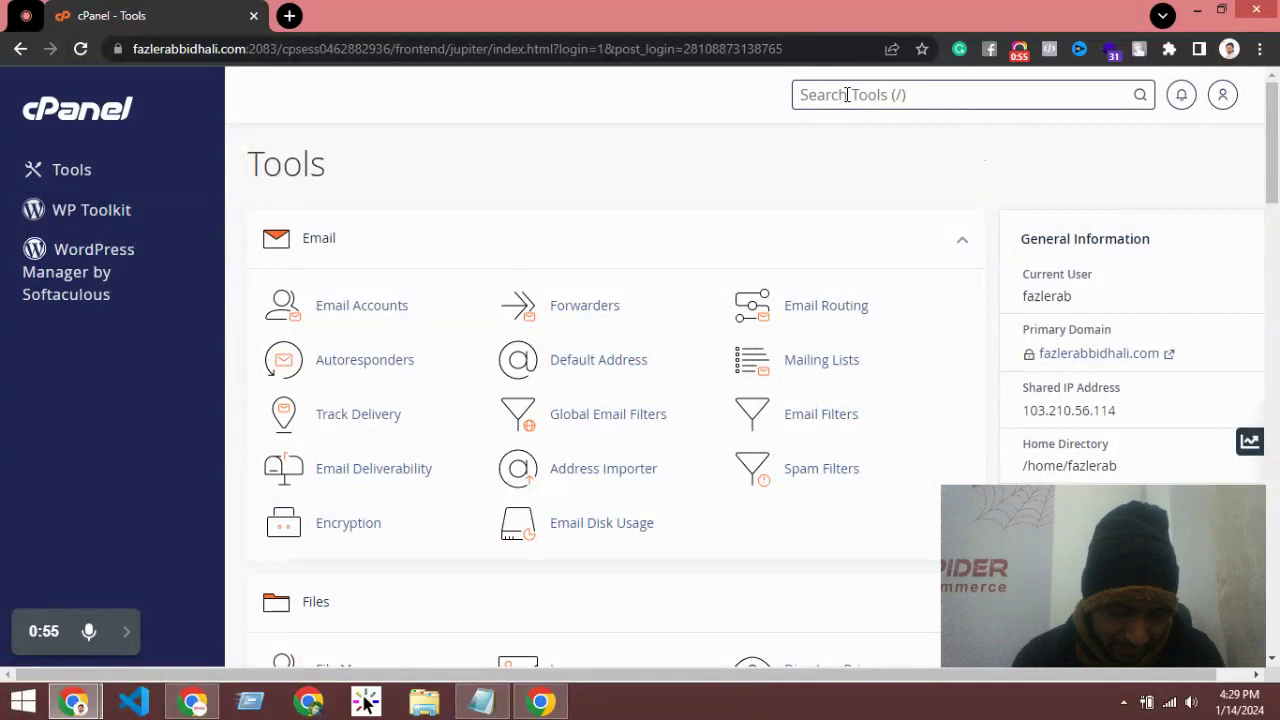
pyautogui.write('emil')
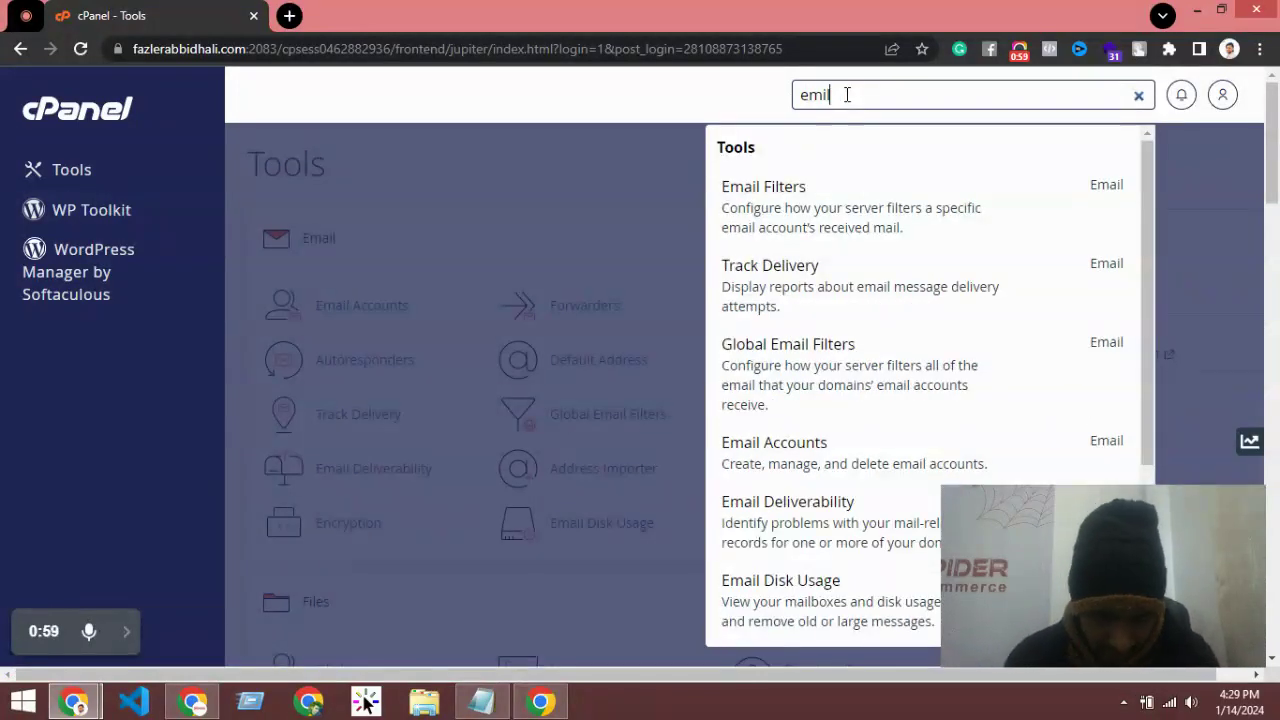
pyautogui.write(' a')
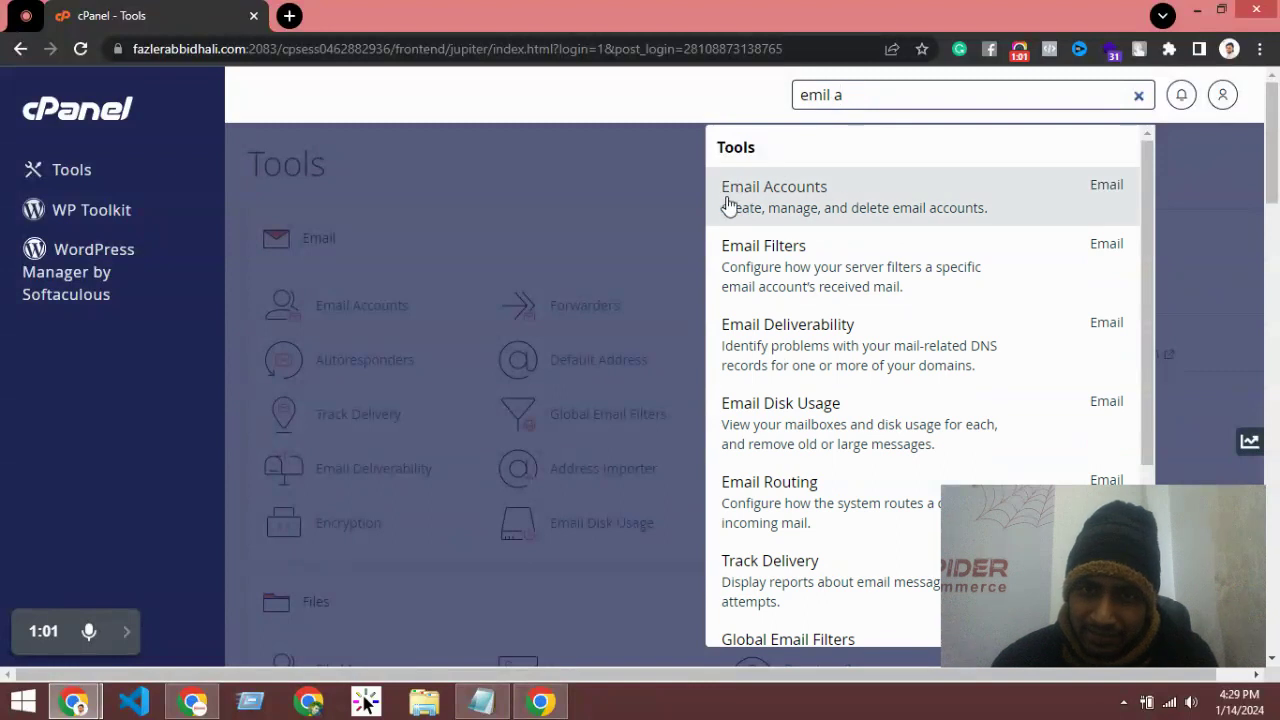
pyautogui.click(604, 200)
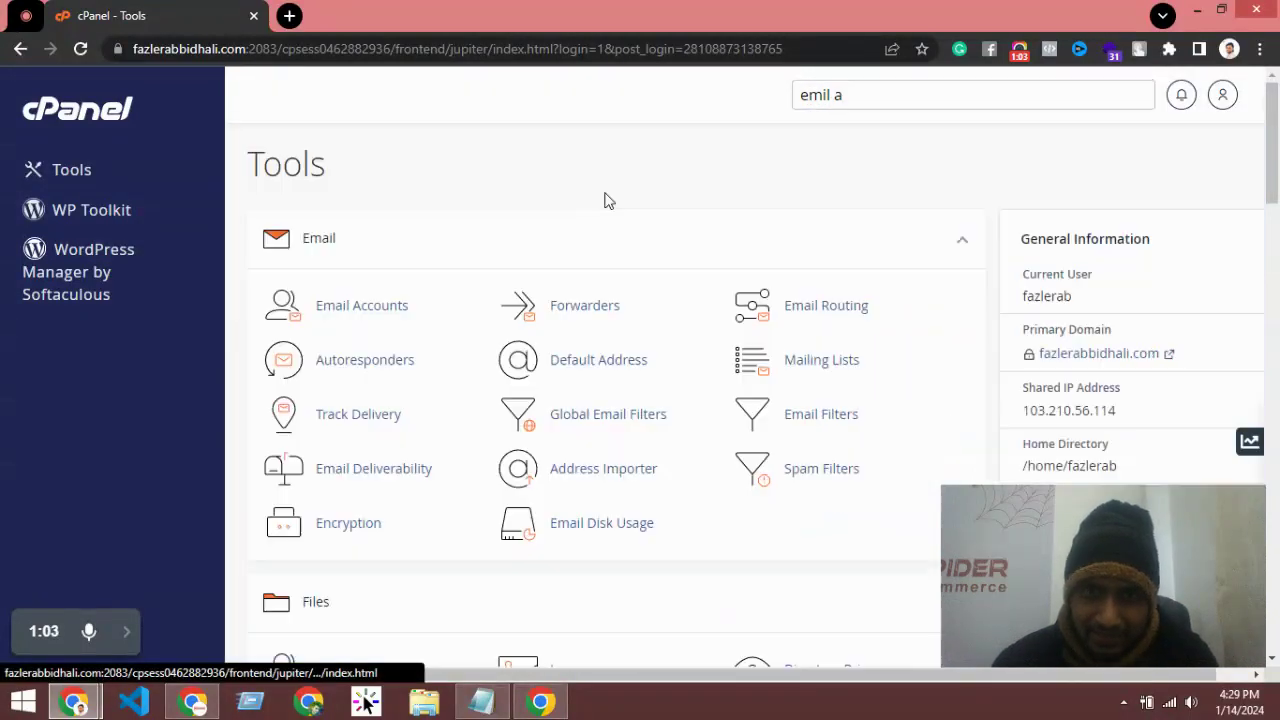
pyautogui.click(352, 308)
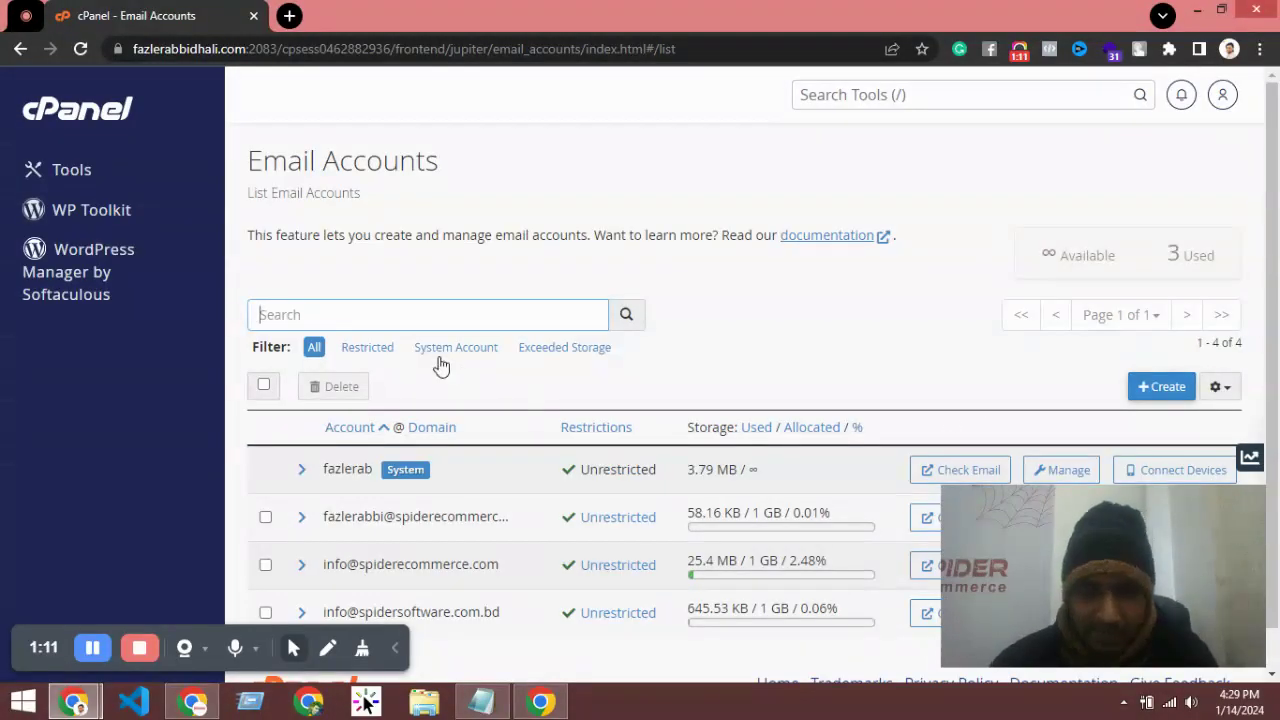
pyautogui.scroll(-1, 440, 363)
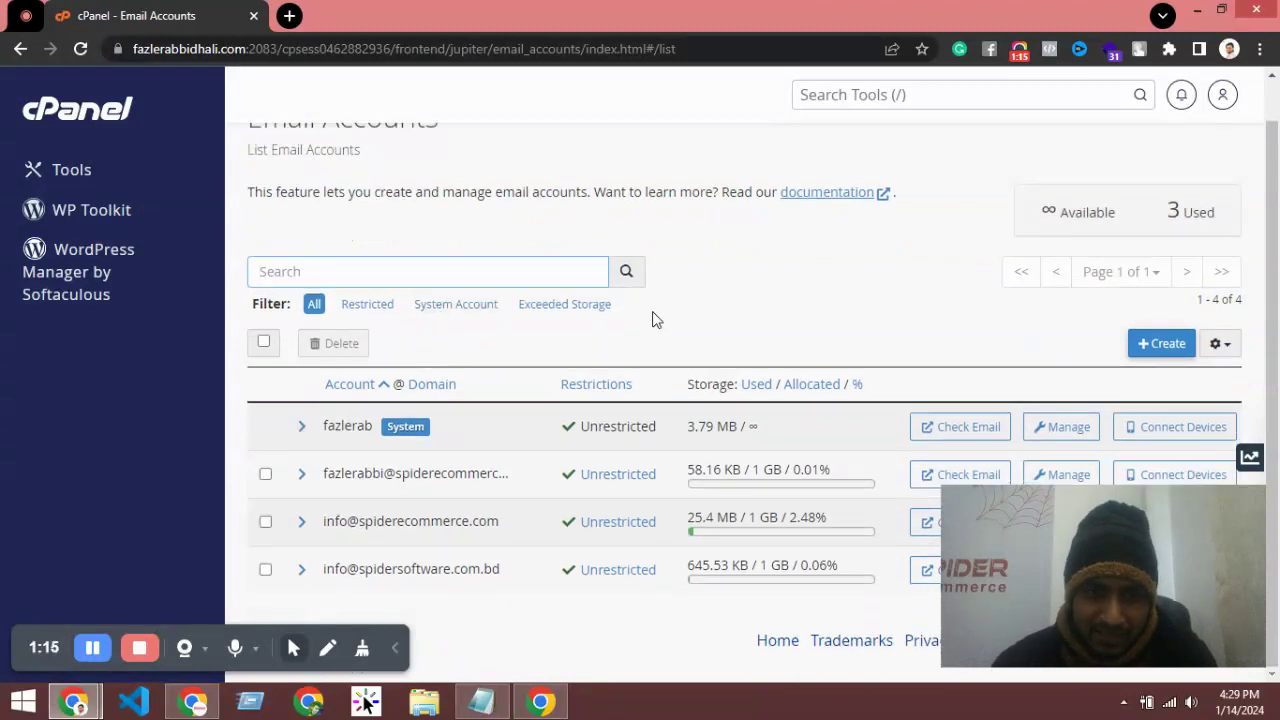
pyautogui.click(395, 648)
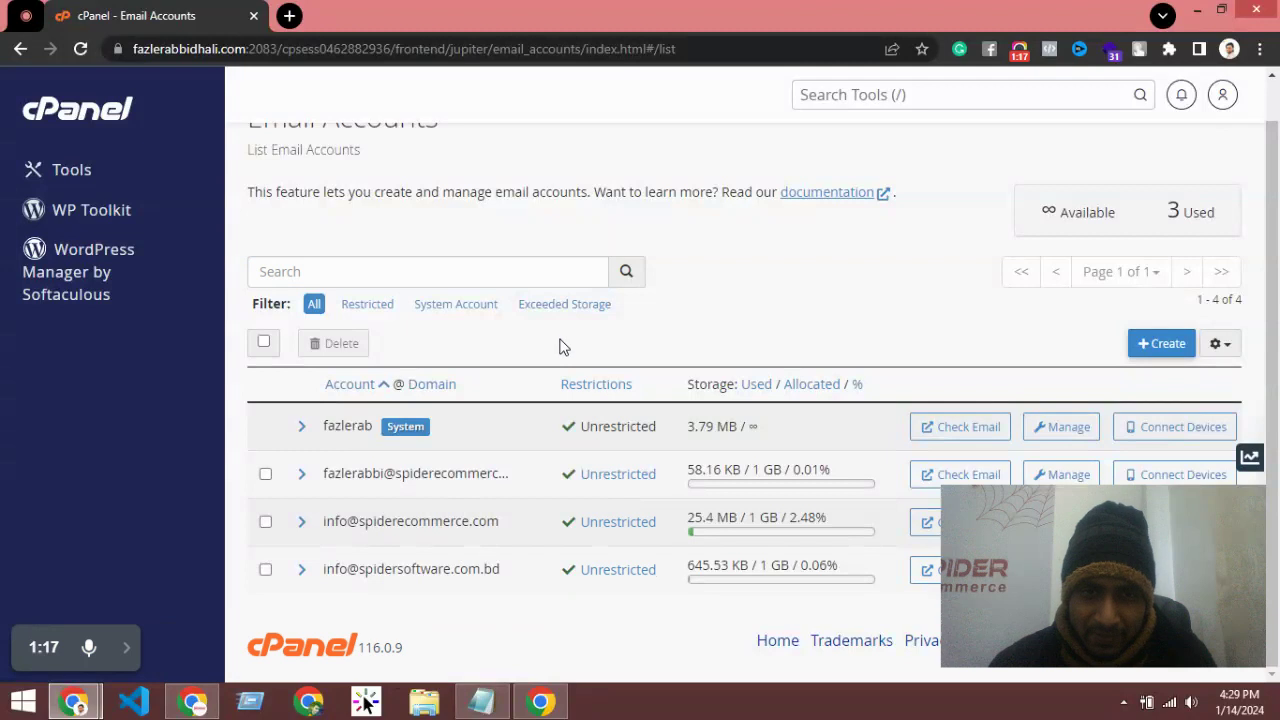
pyautogui.scroll(1, 555, 340)
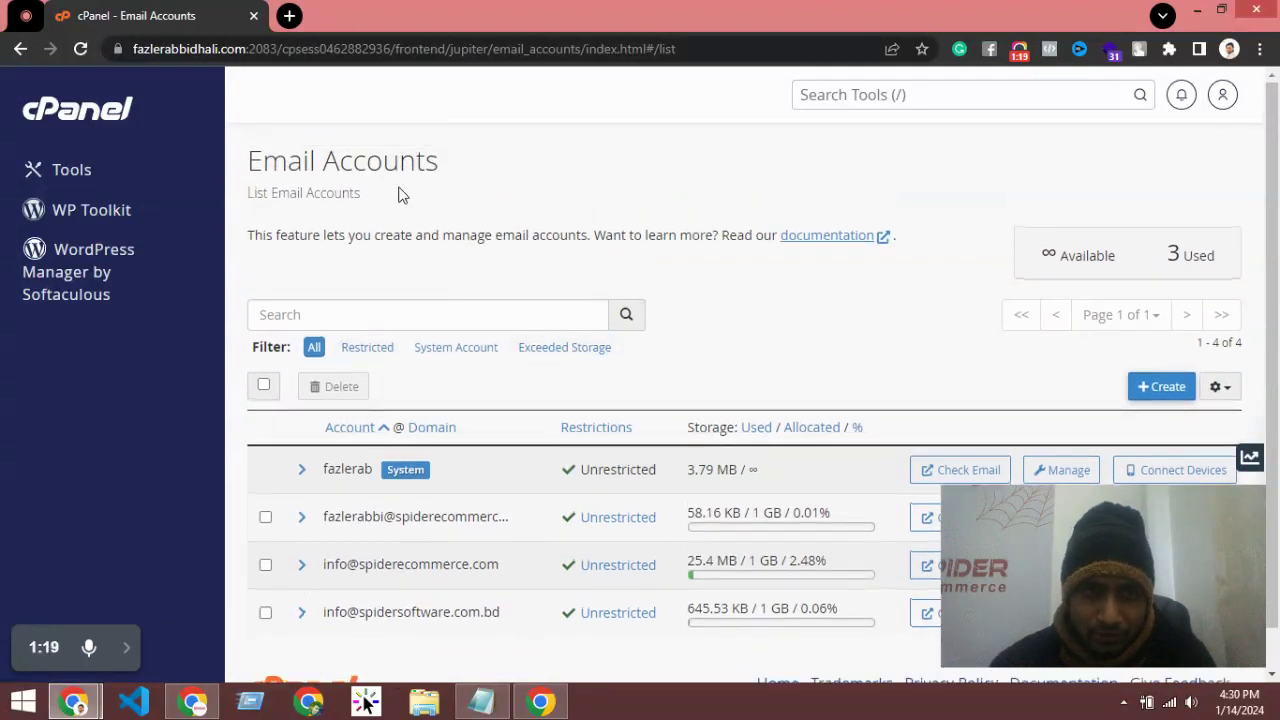
pyautogui.scroll(-1, 558, 292)
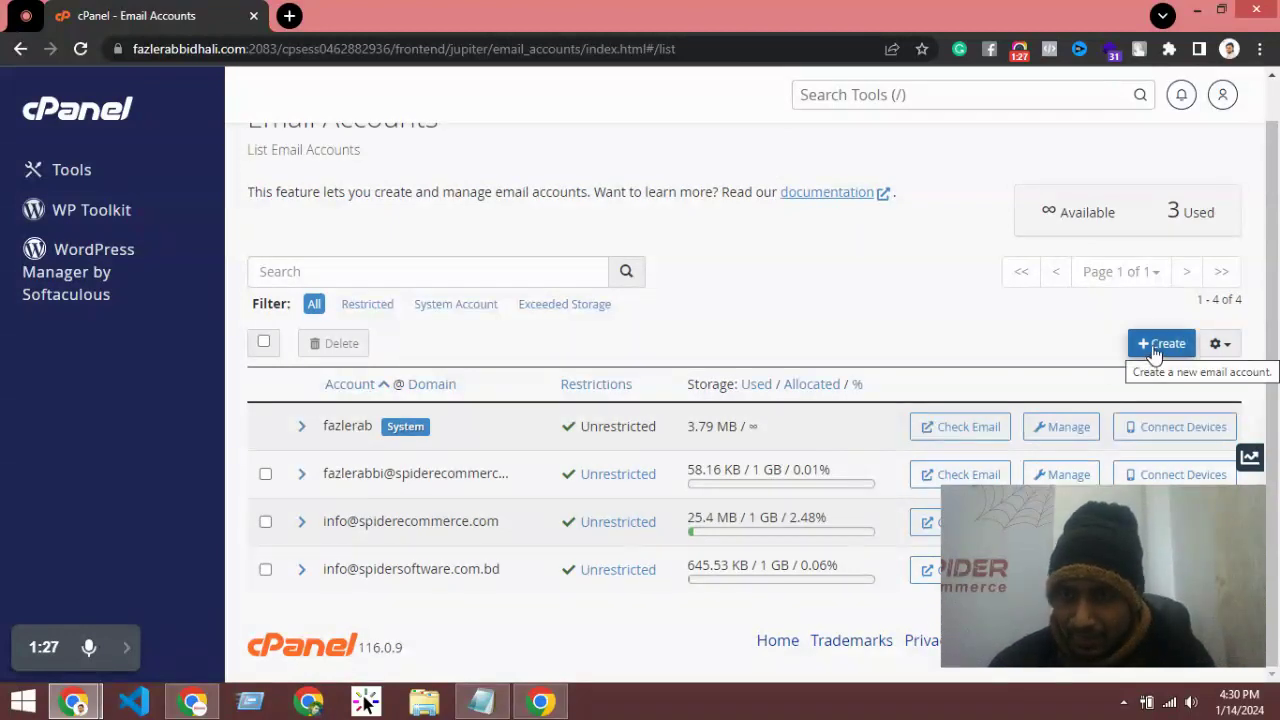
# Start a new email account from the Email Accounts page
pyautogui.click(1155, 354)
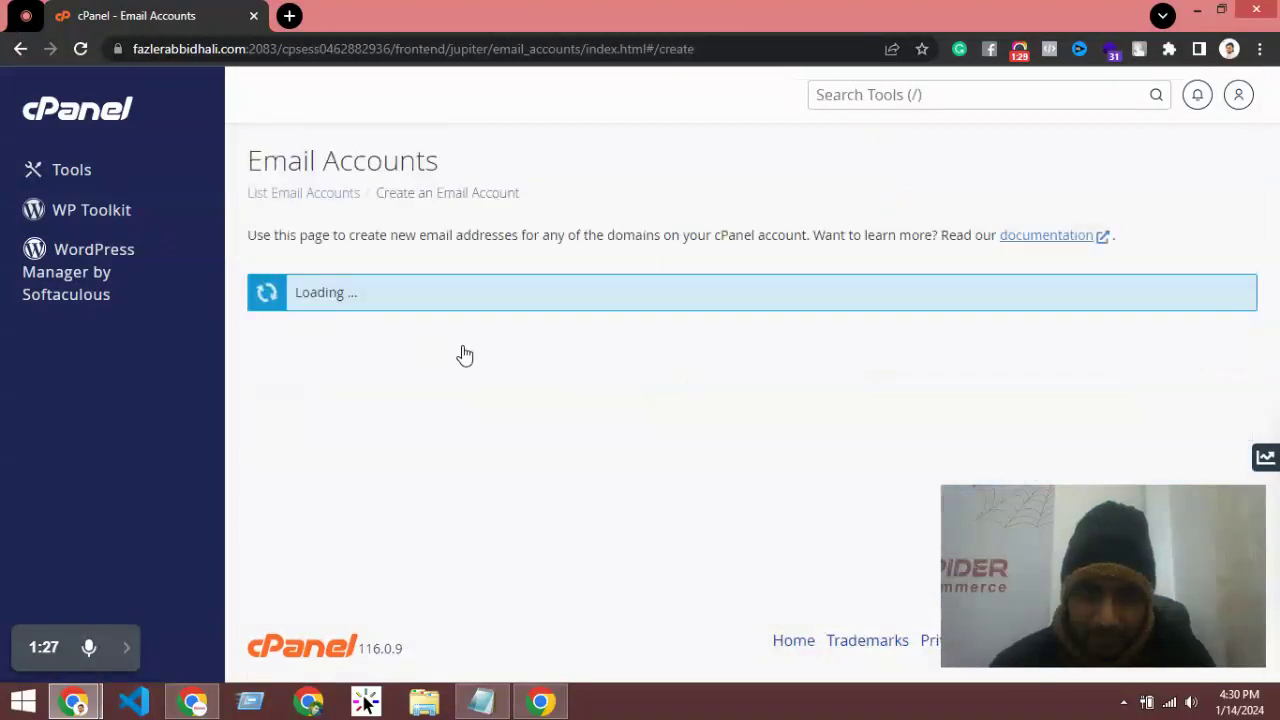
pyautogui.scroll(-3, 391, 331)
pyautogui.scroll(3, 391, 323)
pyautogui.scroll(1, 392, 322)
pyautogui.scroll(-1, 420, 323)
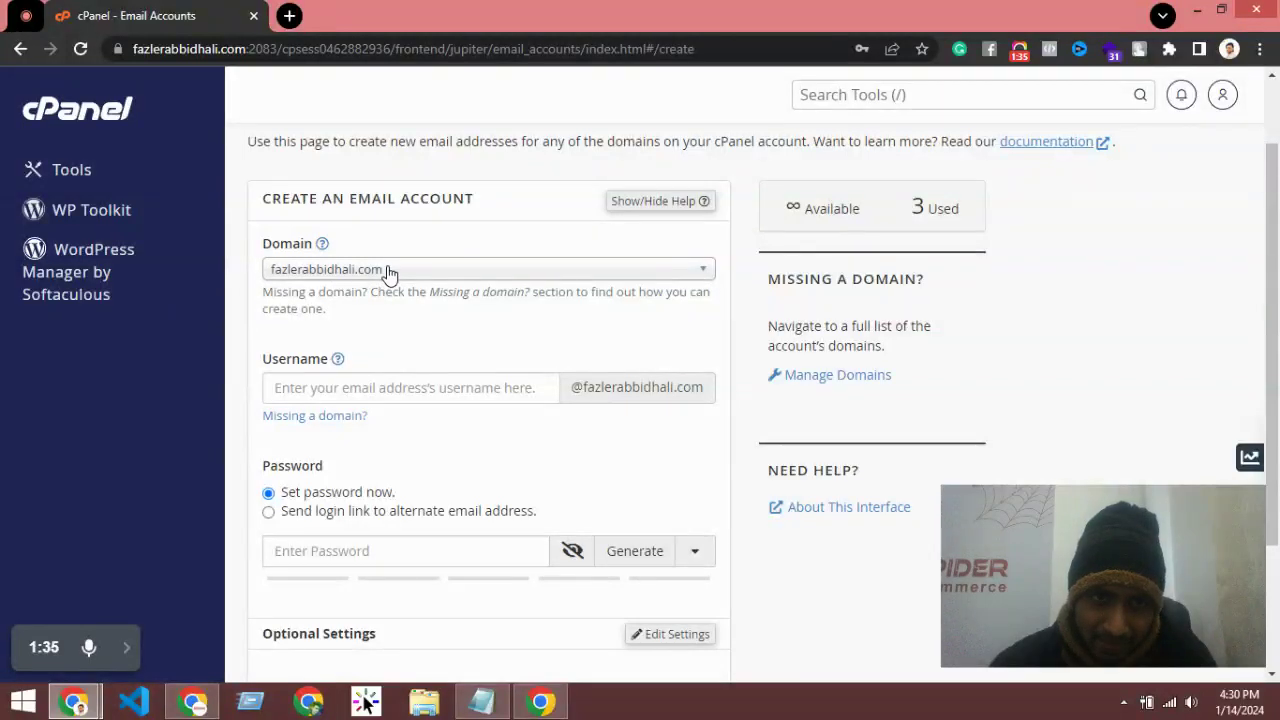
# Open the Domain dropdown and scroll through the available domains
pyautogui.click(390, 274)
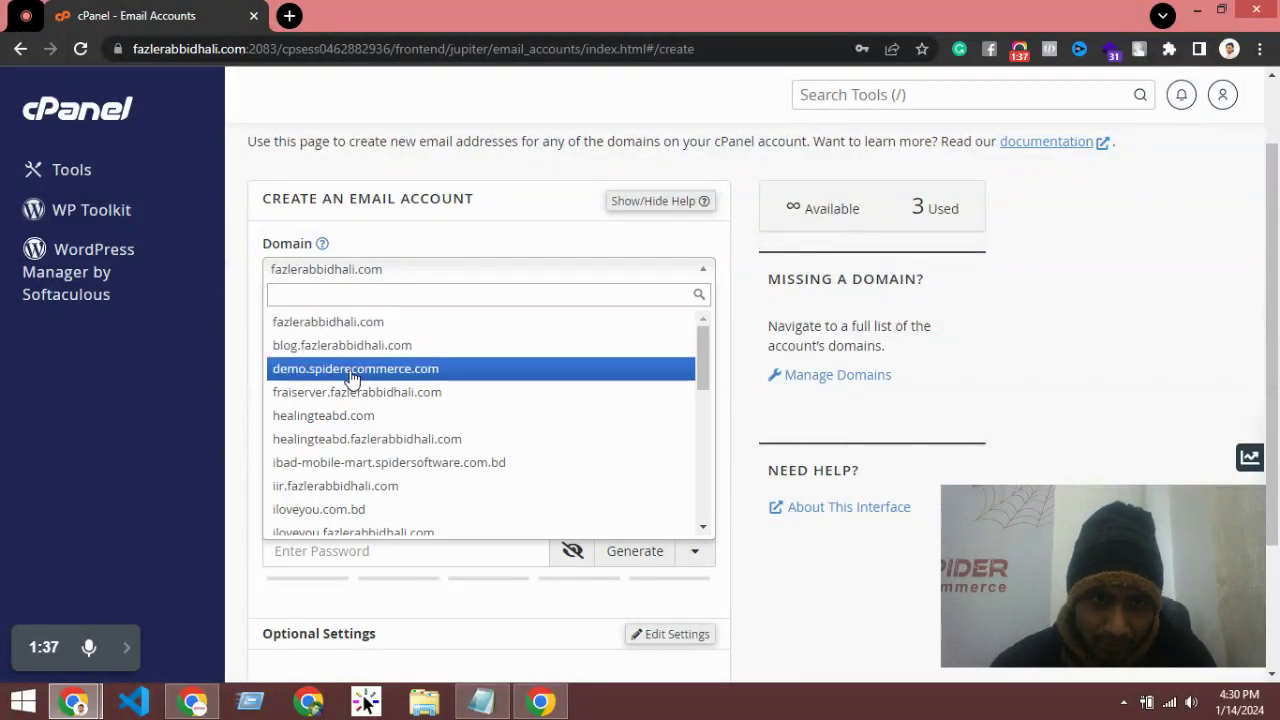
pyautogui.scroll(-6, 343, 391)
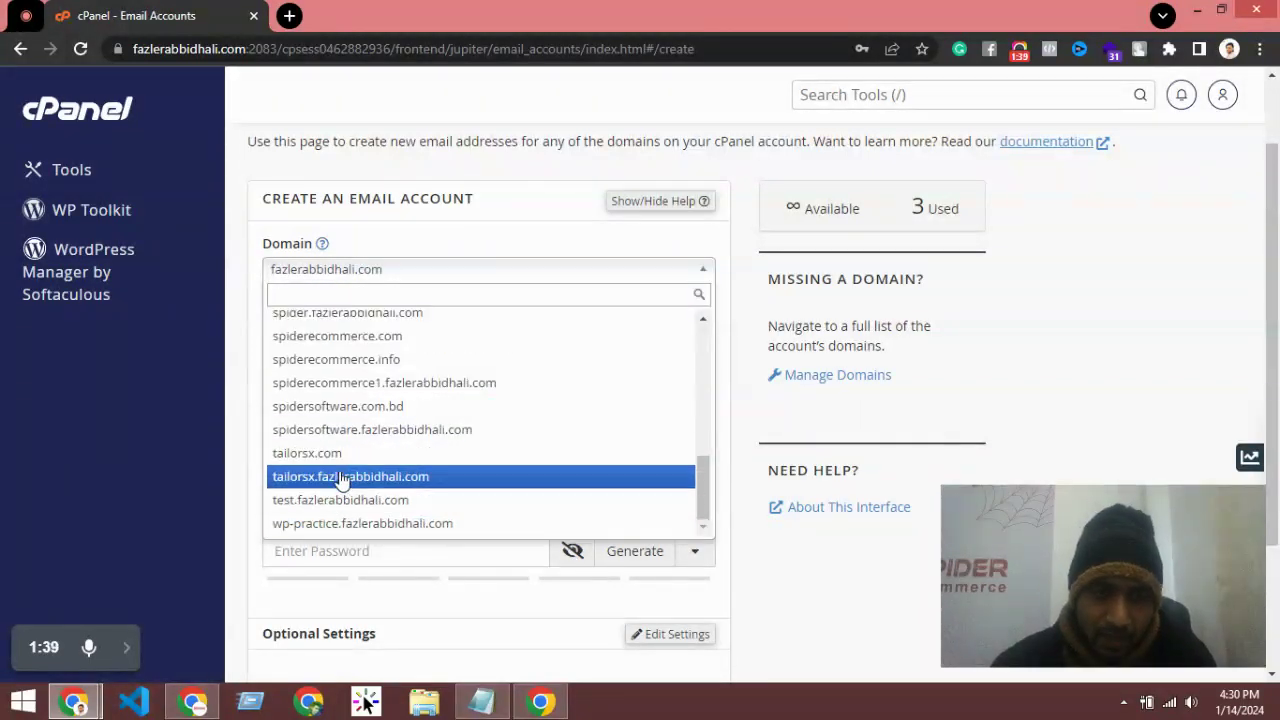
pyautogui.scroll(10, 343, 450)
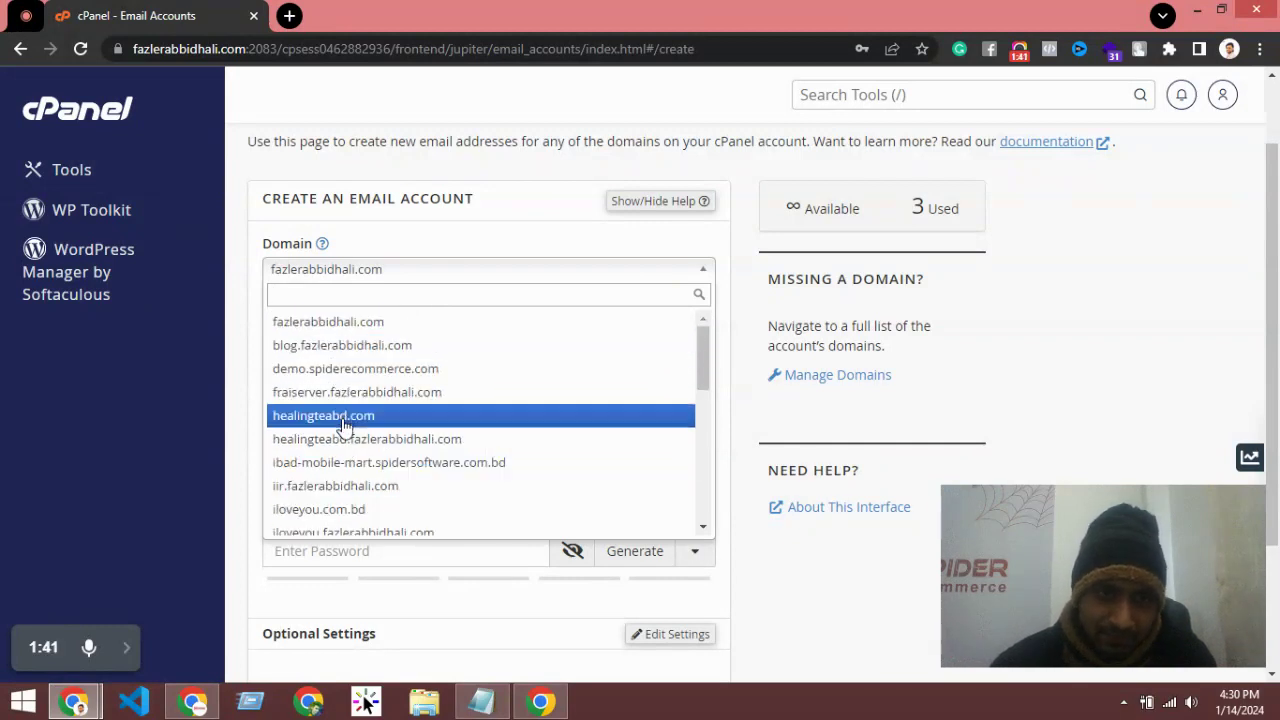
pyautogui.scroll(-5, 343, 443)
pyautogui.scroll(6, 343, 443)
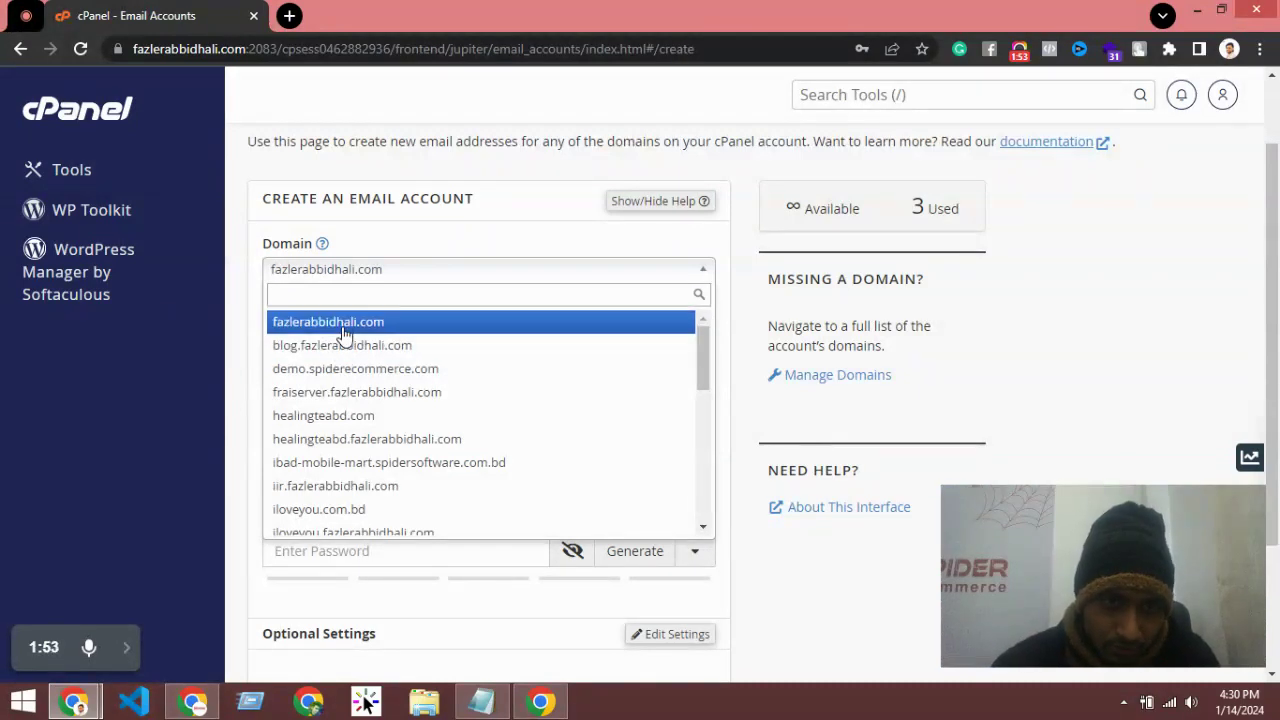
pyautogui.scroll(-8, 343, 345)
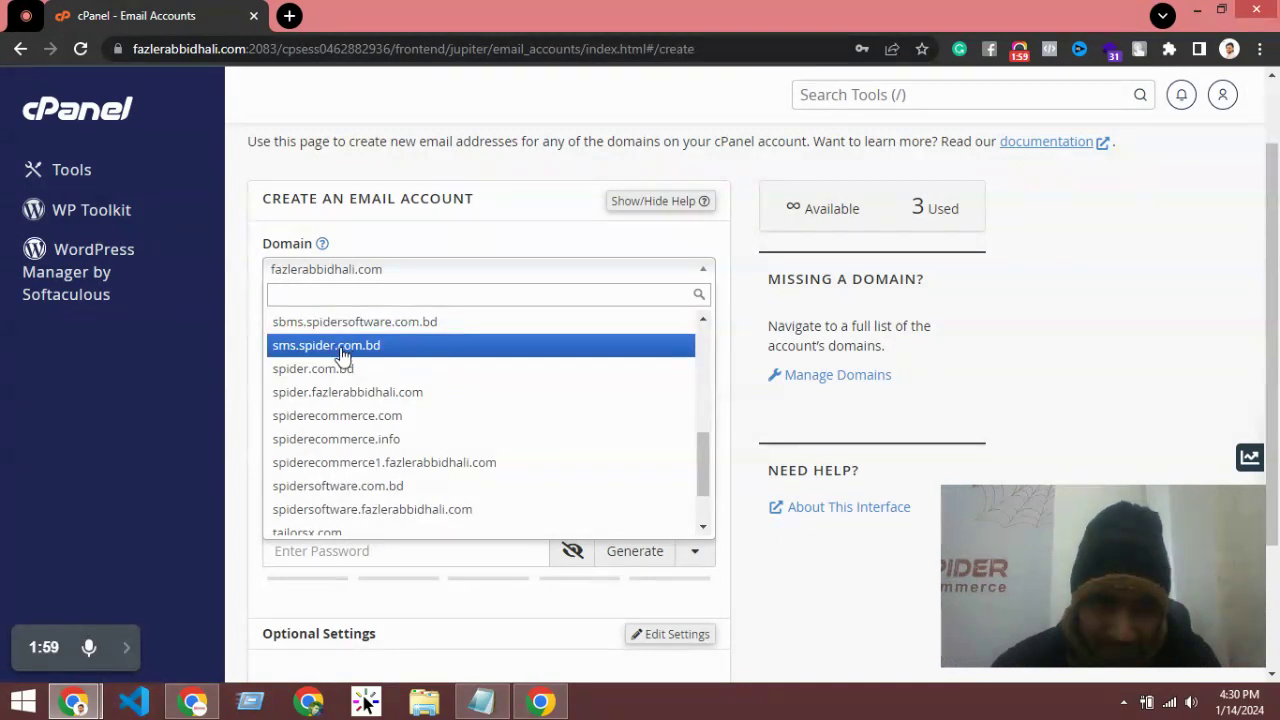
# Choose spiderecommerce.com as the new account's domain
pyautogui.click(305, 418)
pyautogui.scroll(-2, 387, 375)
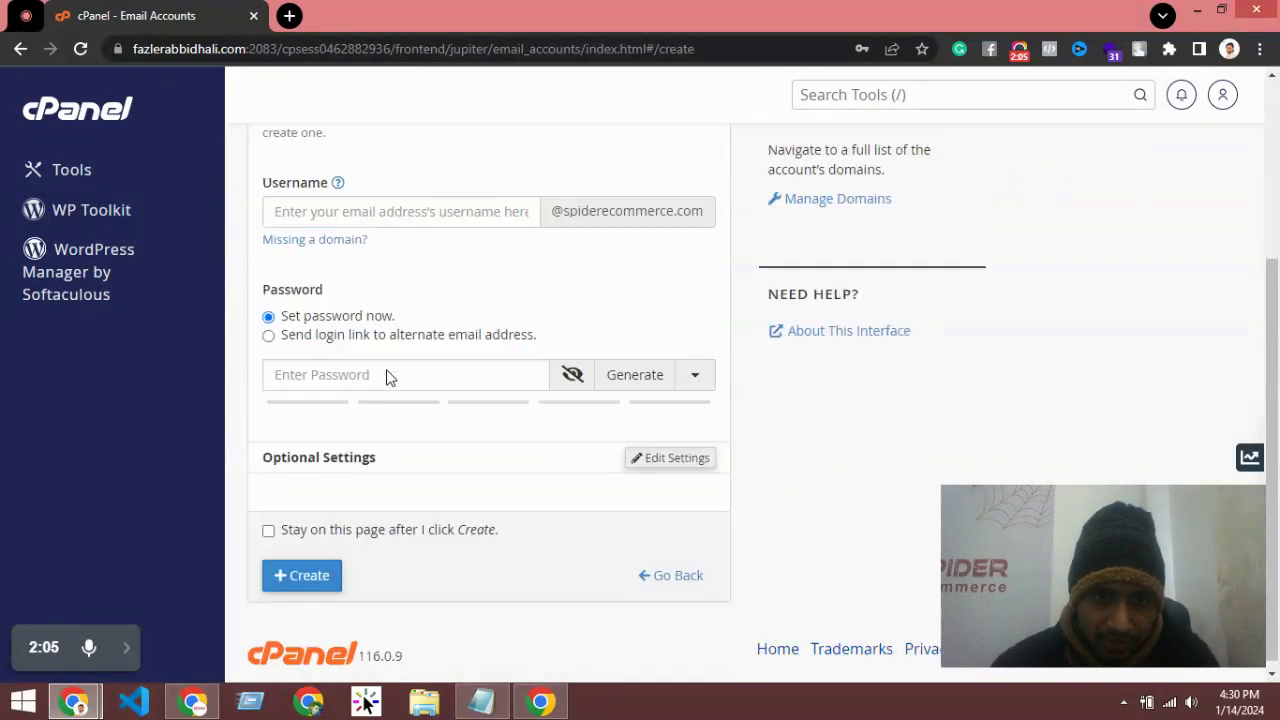
pyautogui.scroll(3, 386, 368)
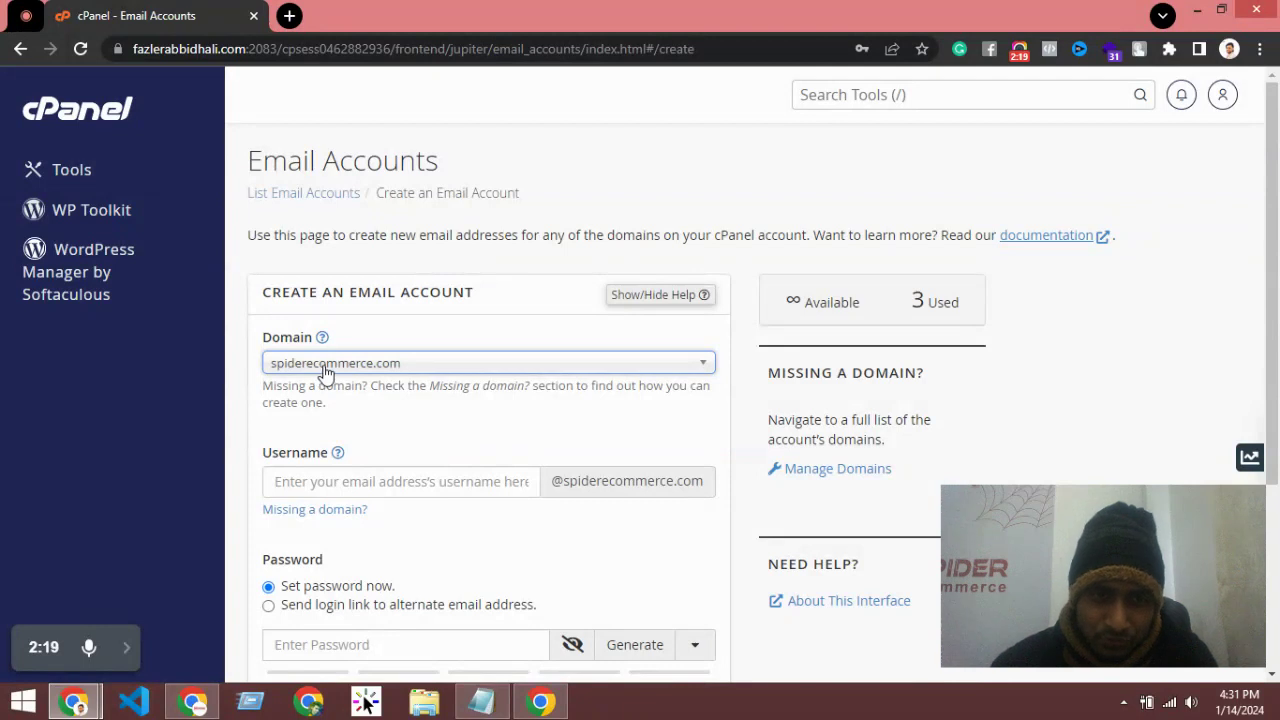
pyautogui.click(323, 370)
pyautogui.click(300, 520)
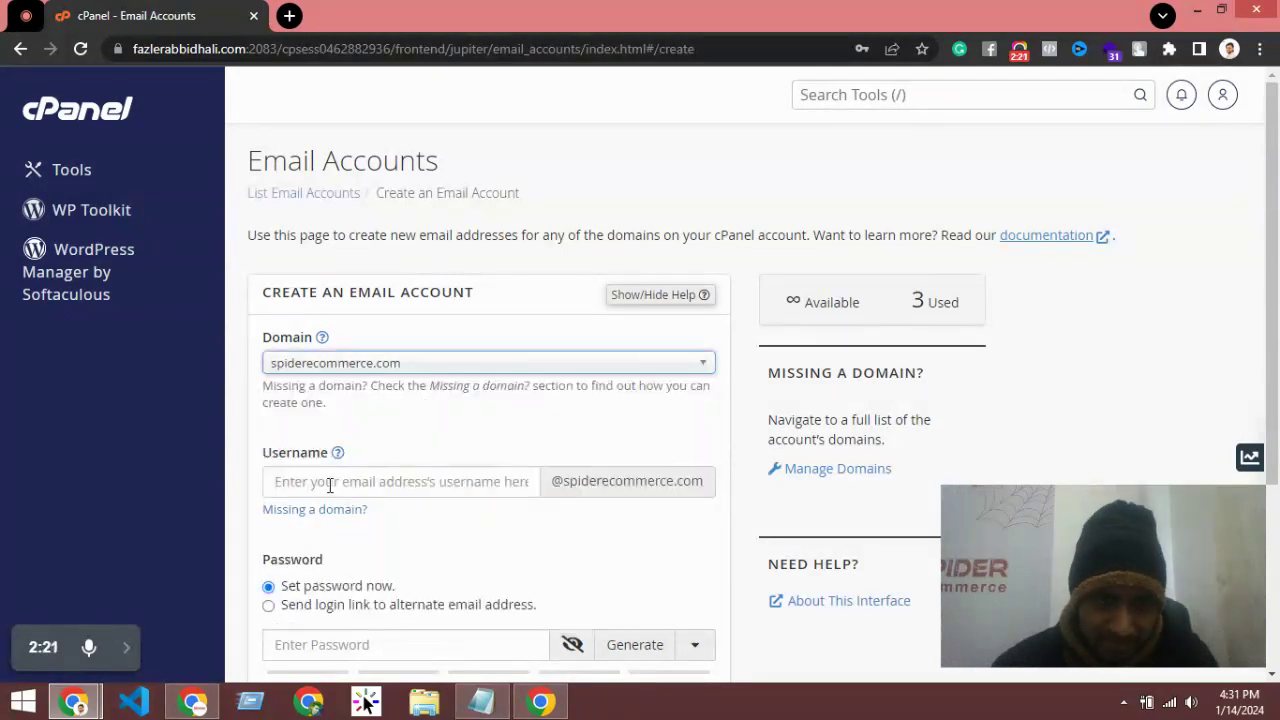
pyautogui.scroll(-2, 340, 430)
pyautogui.click(325, 289)
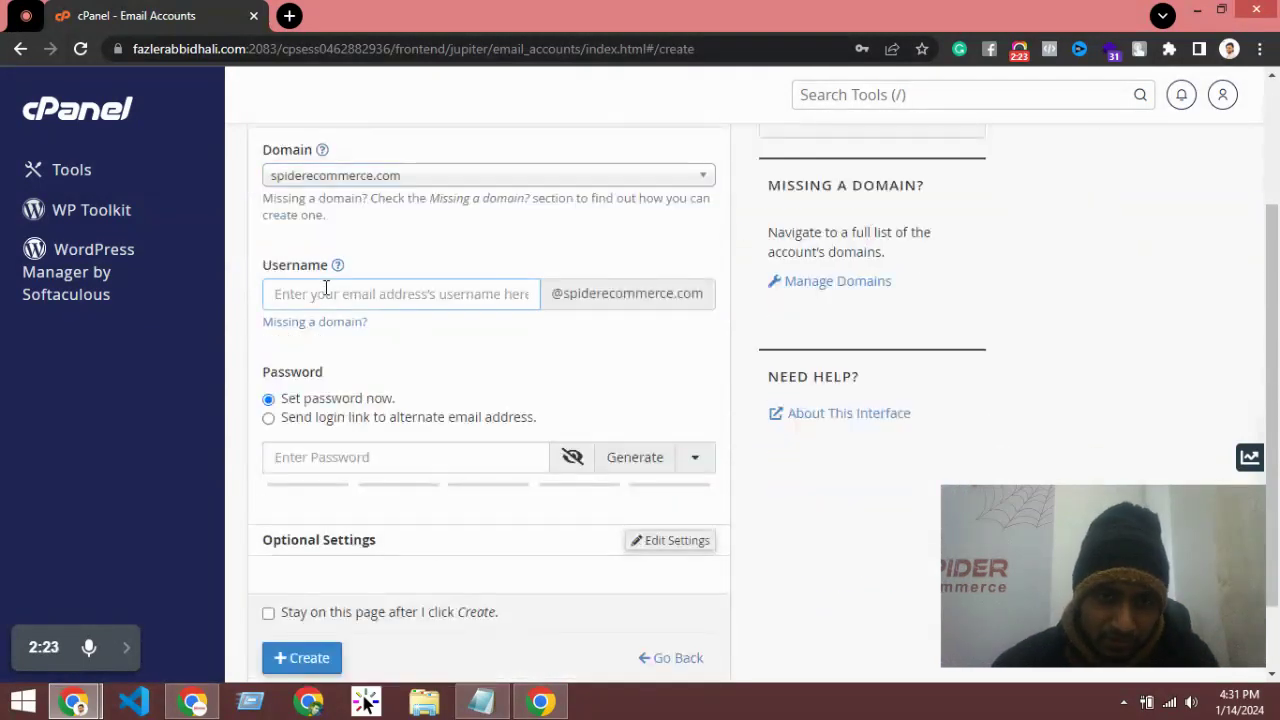
pyautogui.moveTo(554, 293); pyautogui.dragTo(702, 296)
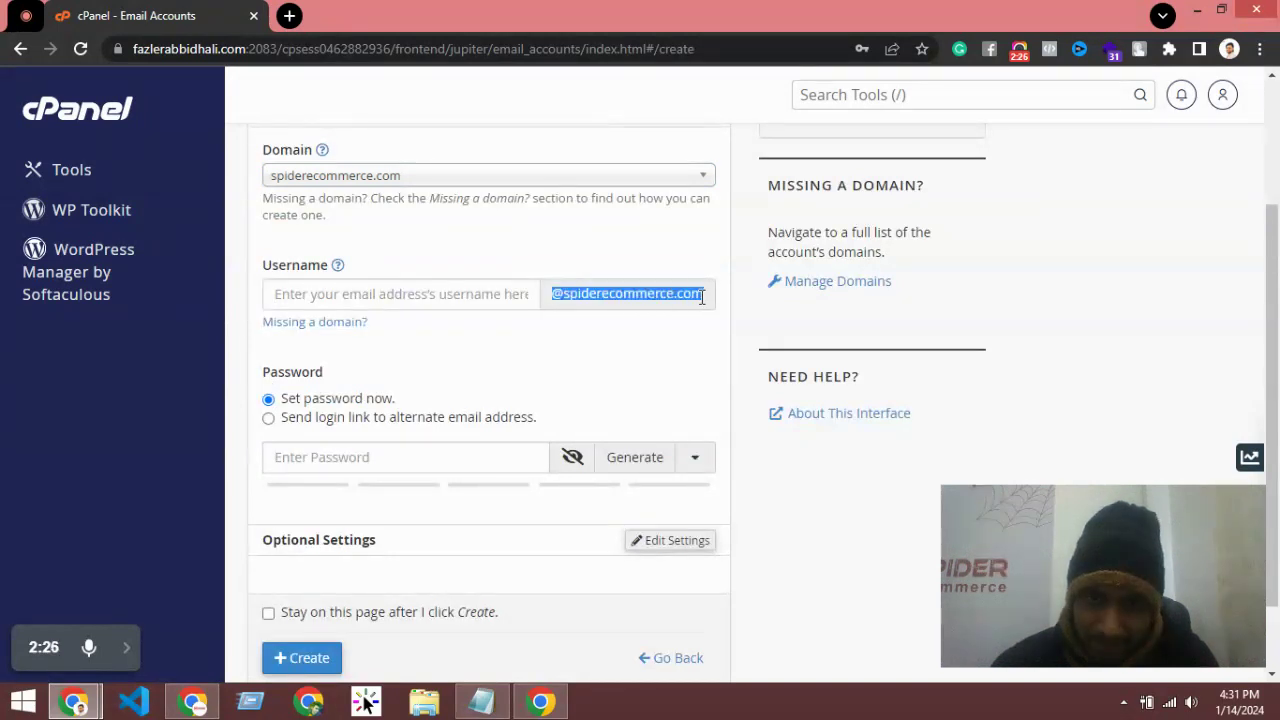
pyautogui.click(442, 300)
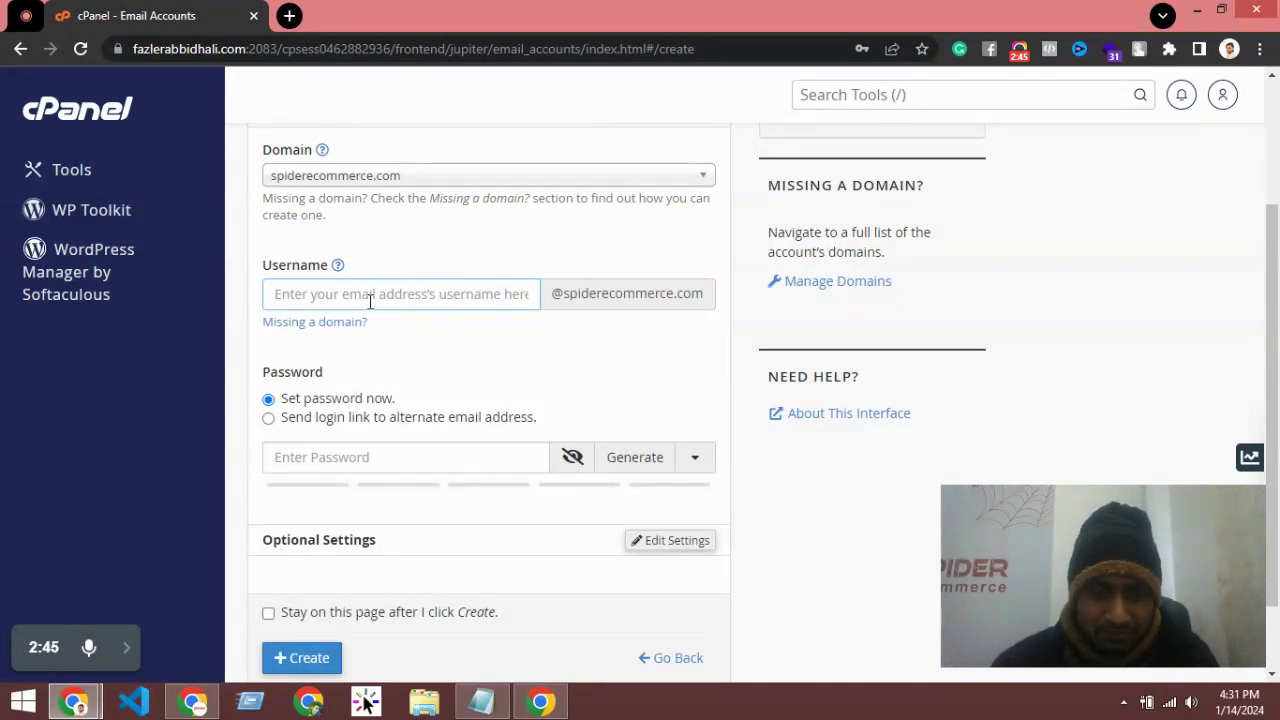
pyautogui.click(306, 285)
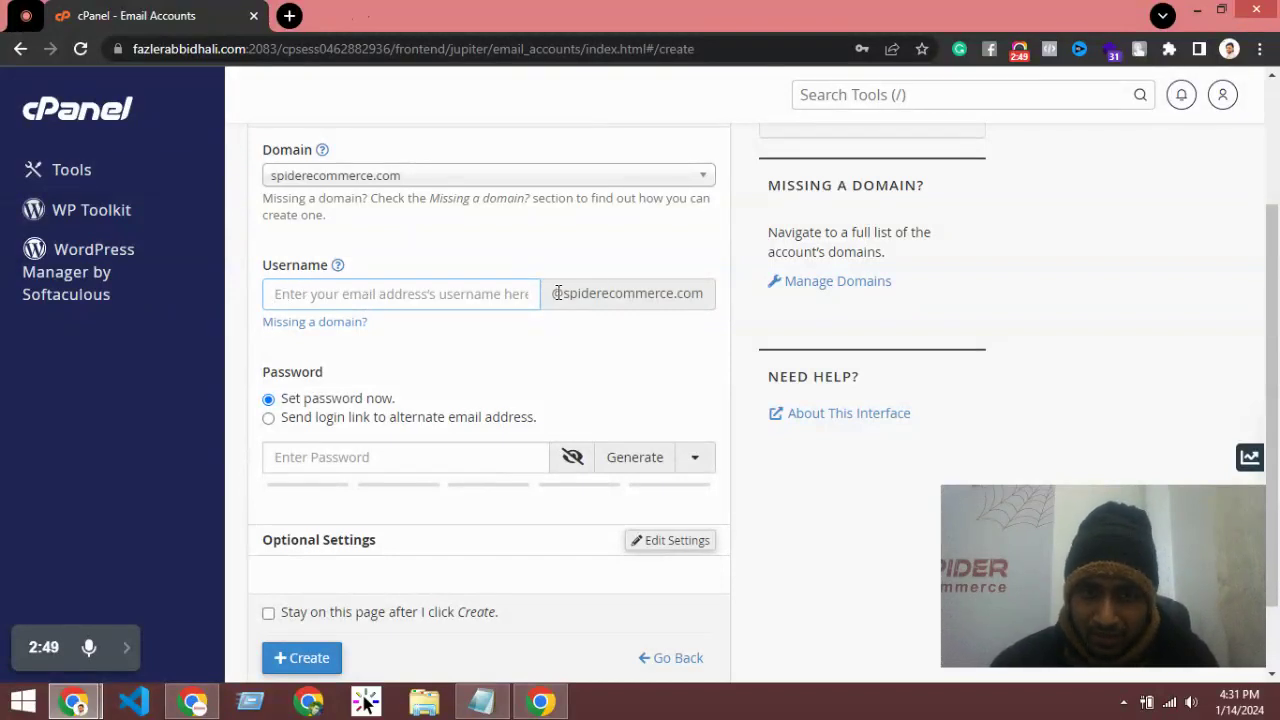
pyautogui.moveTo(553, 293); pyautogui.dragTo(703, 293)
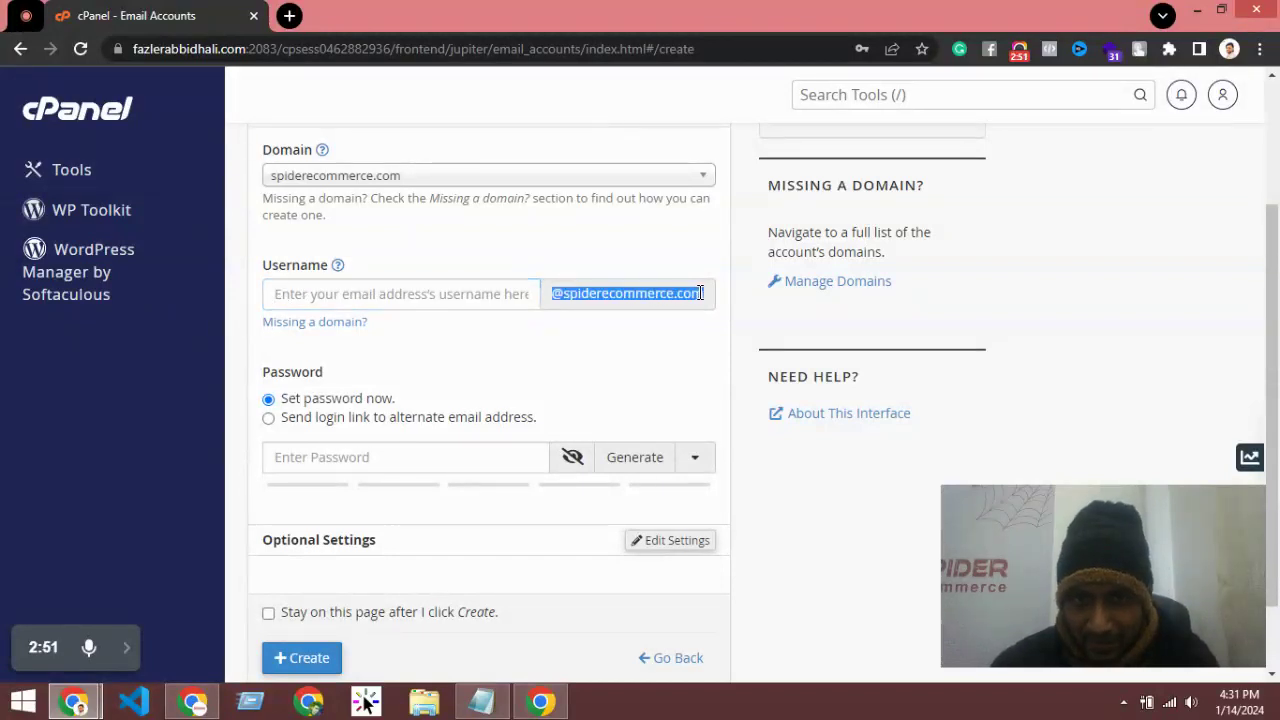
pyautogui.click(445, 293)
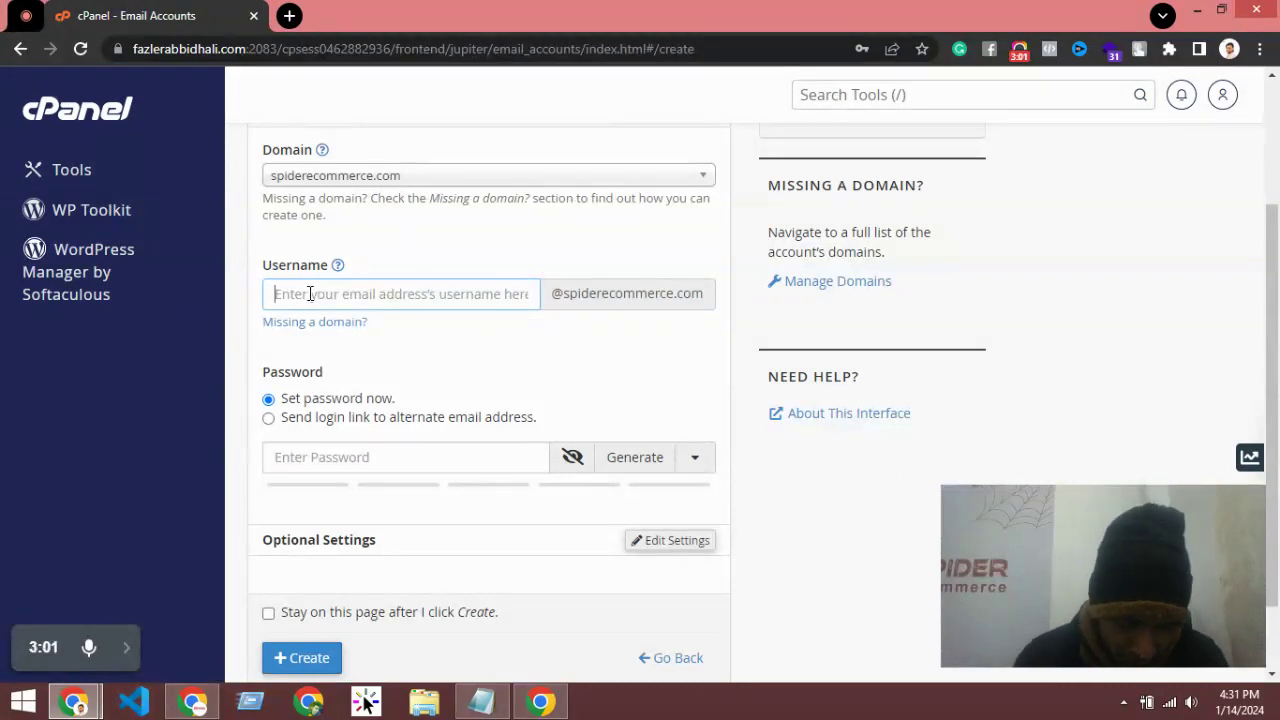
pyautogui.write('supp')
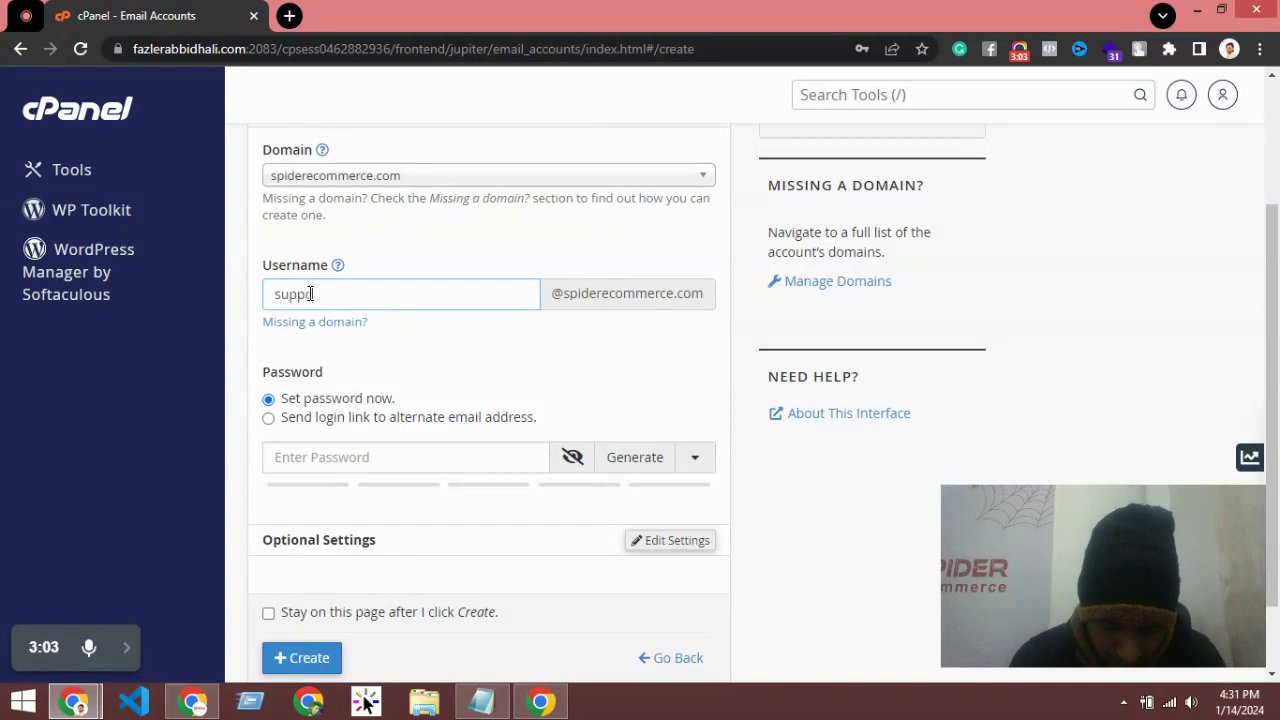
pyautogui.write('ort')
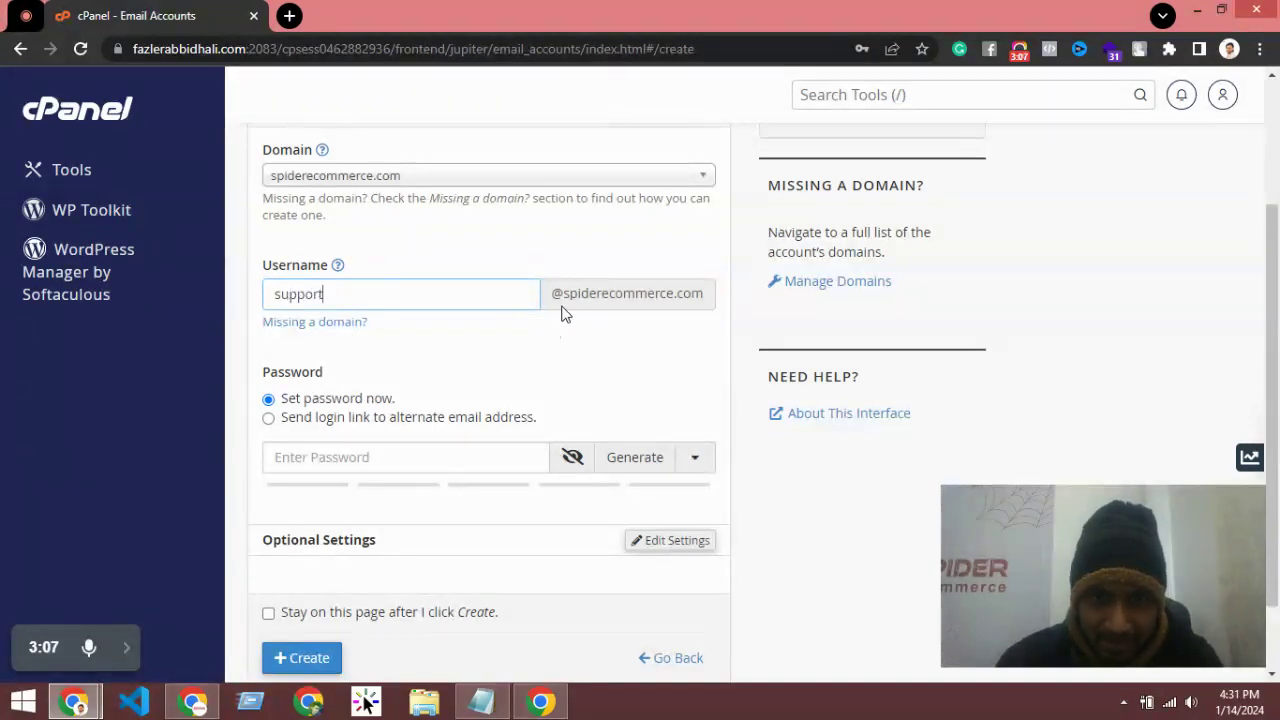
pyautogui.moveTo(562, 294); pyautogui.dragTo(690, 291)
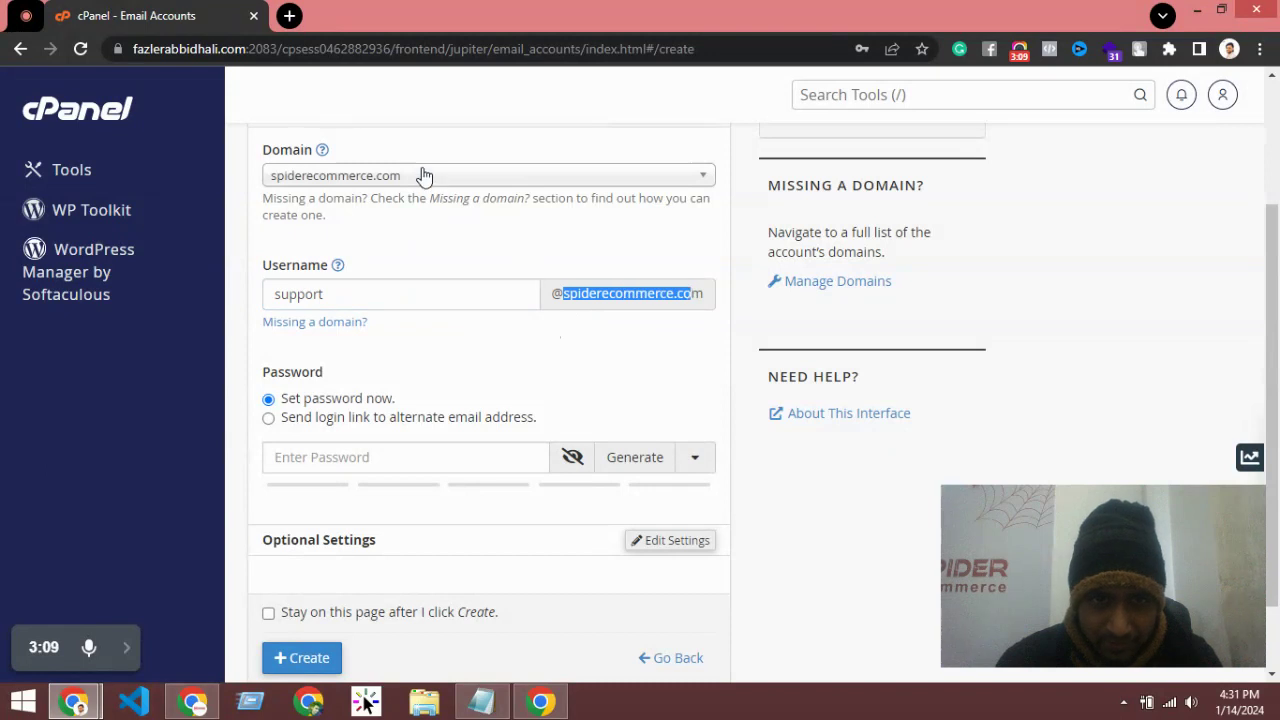
pyautogui.moveTo(548, 294); pyautogui.dragTo(708, 296)
pyautogui.click(640, 337)
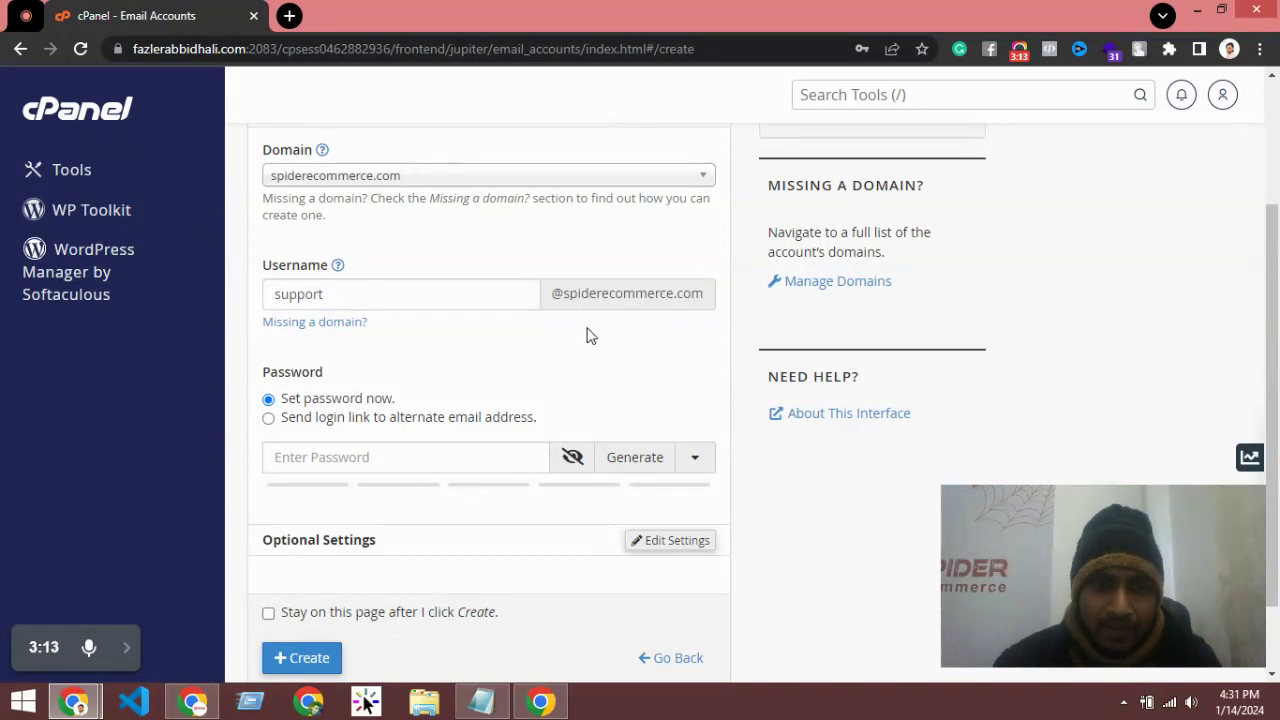
pyautogui.scroll(-2, 577, 329)
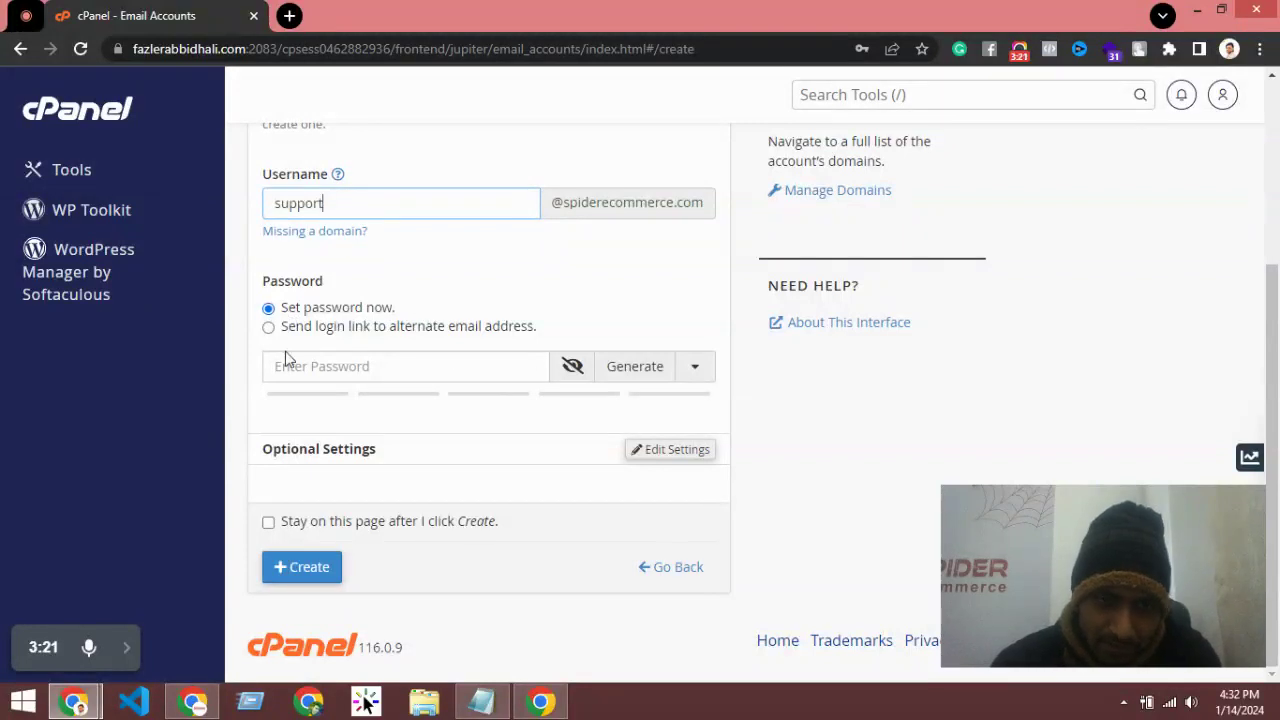
# Type a password into the Enter Password field, then clear it as too weak
pyautogui.click(343, 373)
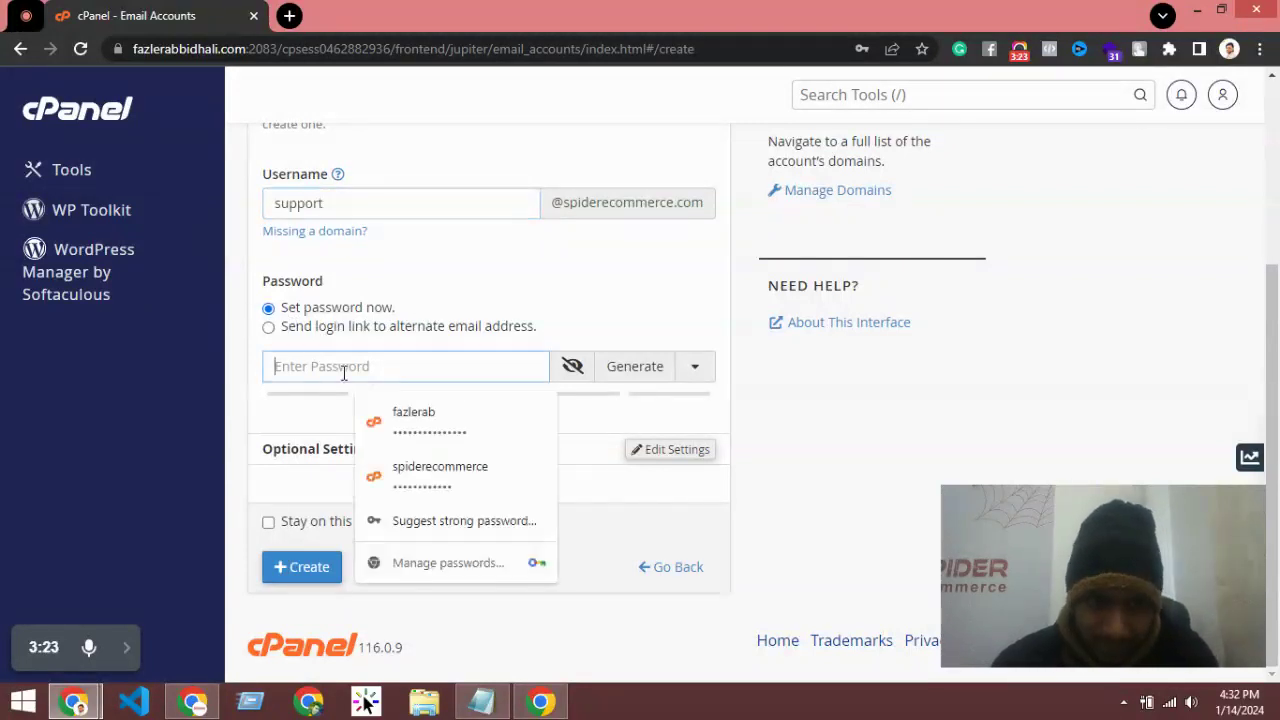
pyautogui.write('********')
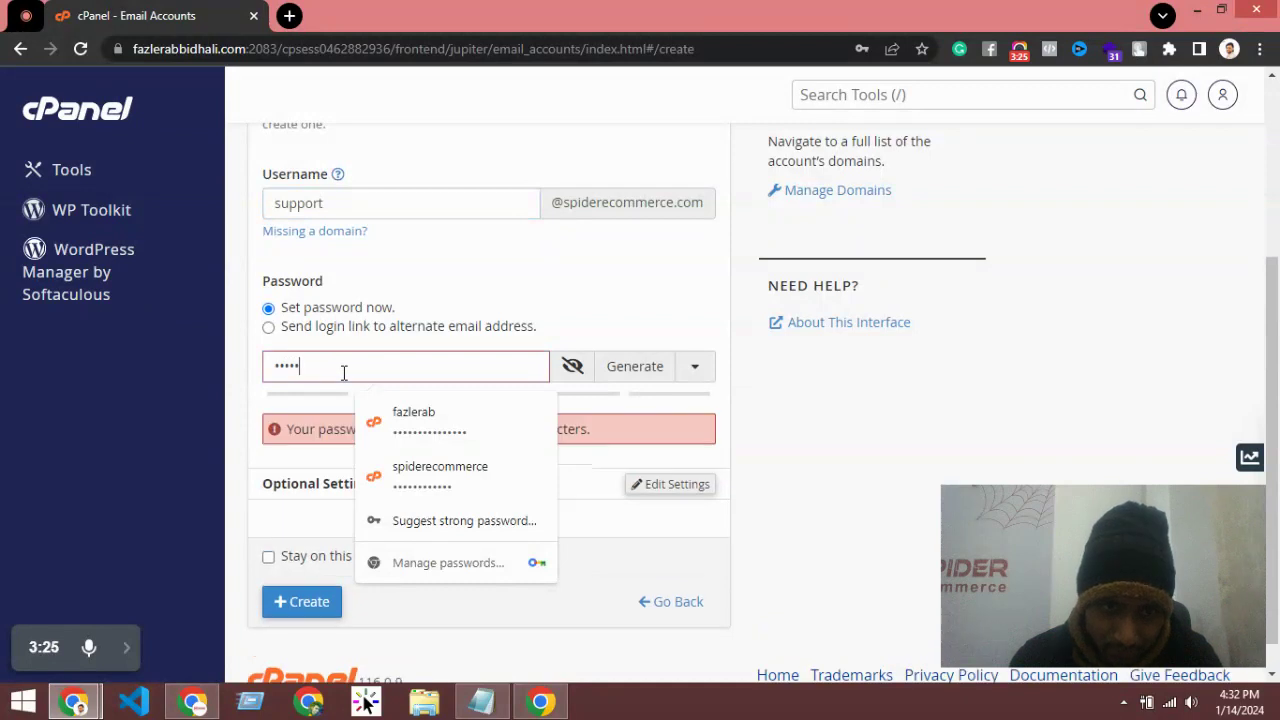
pyautogui.write('***')
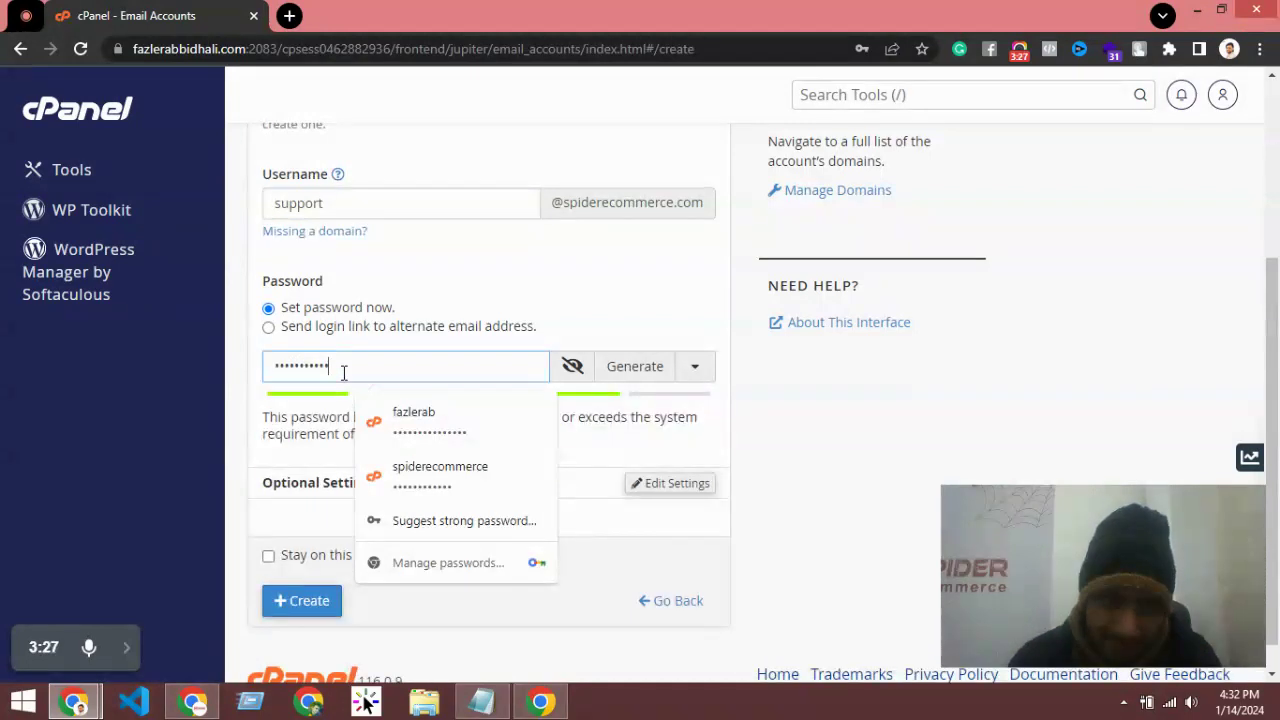
pyautogui.hotkey('ctrl', 'a')
pyautogui.press('BackSpace')
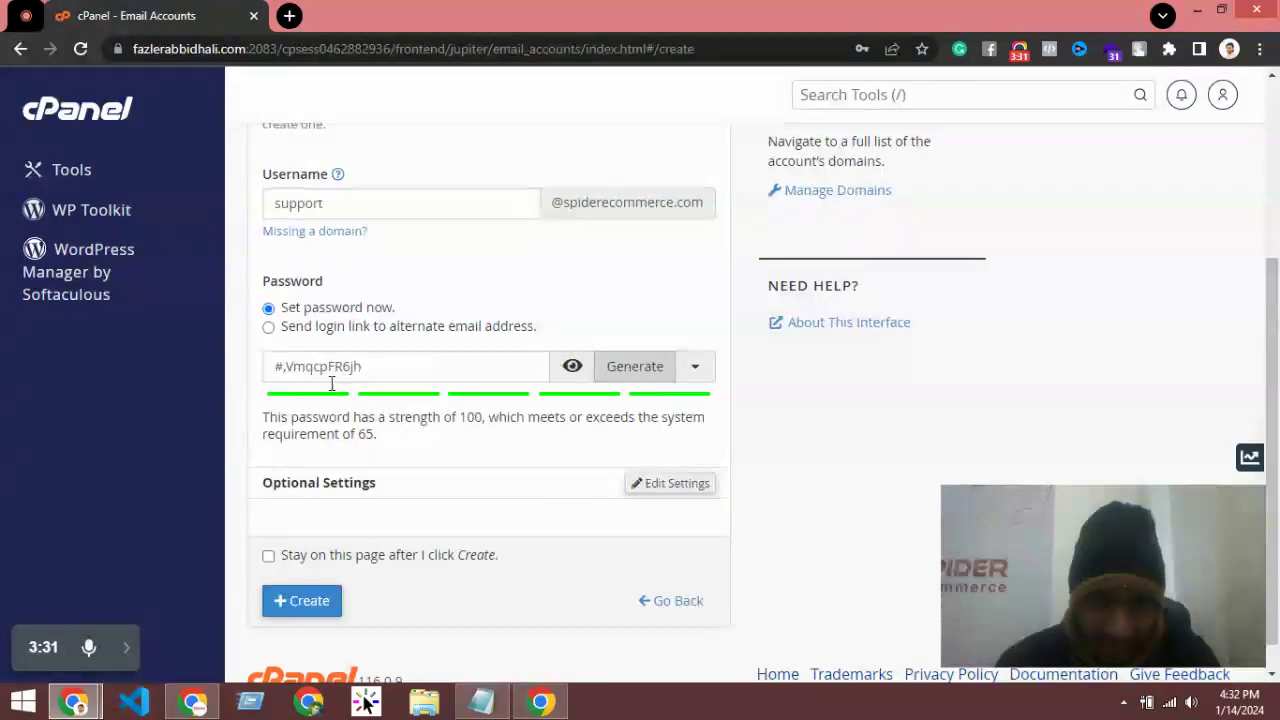
# Select the generated strength-100 password and copy it
pyautogui.moveTo(434, 370); pyautogui.dragTo(241, 380)
pyautogui.click(435, 372)
pyautogui.hotkey('ctrl', 'a')
pyautogui.rightClick(326, 366)
pyautogui.click(357, 403)
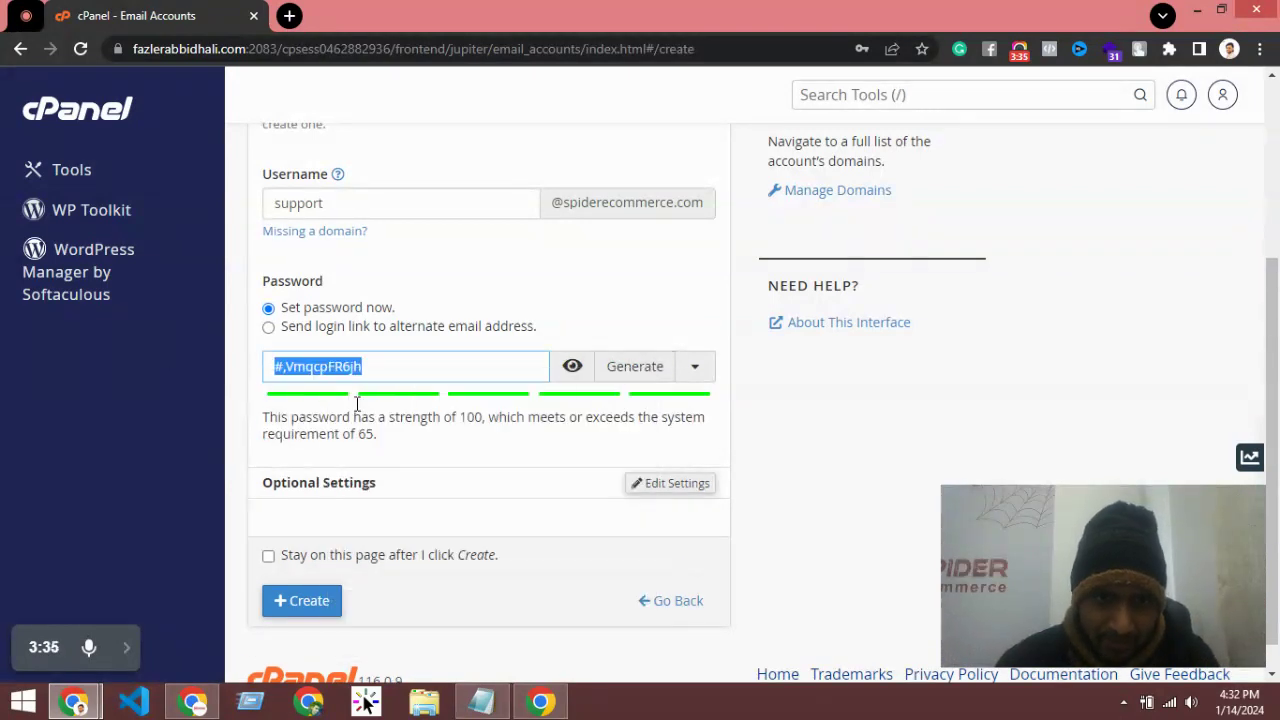
pyautogui.scroll(-1, 357, 403)
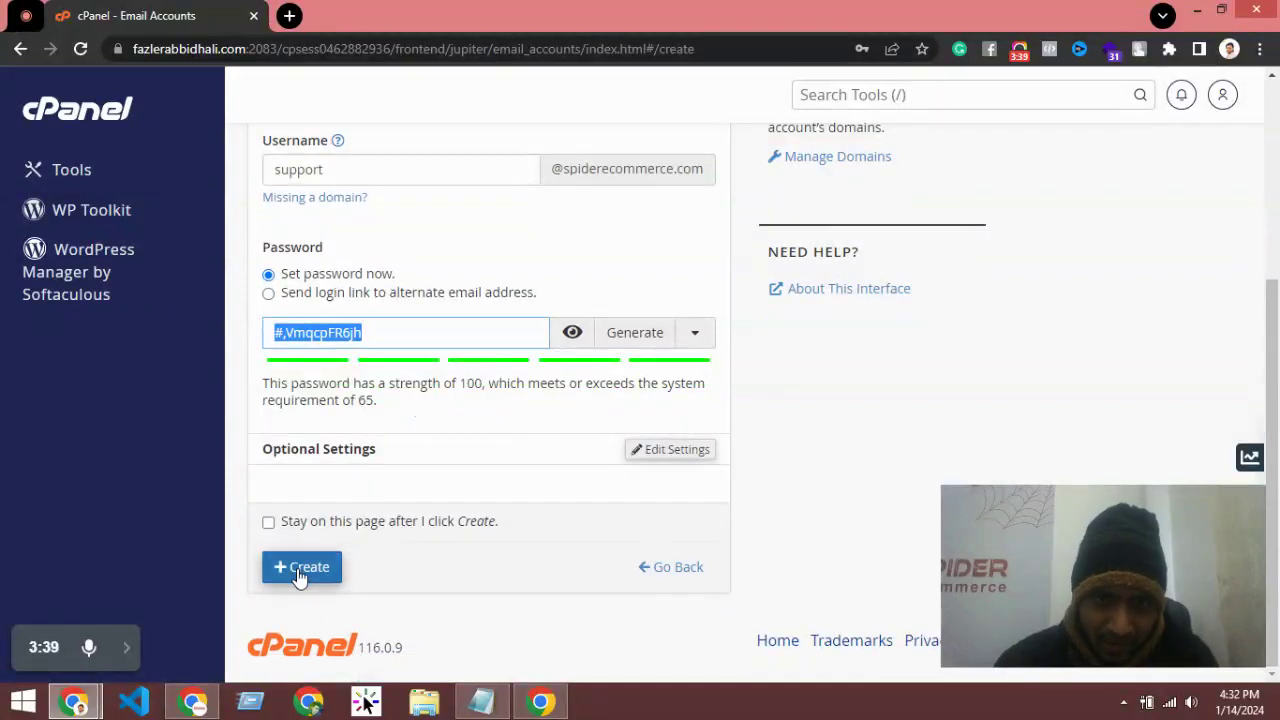
pyautogui.scroll(3, 329, 529)
pyautogui.scroll(-3, 329, 529)
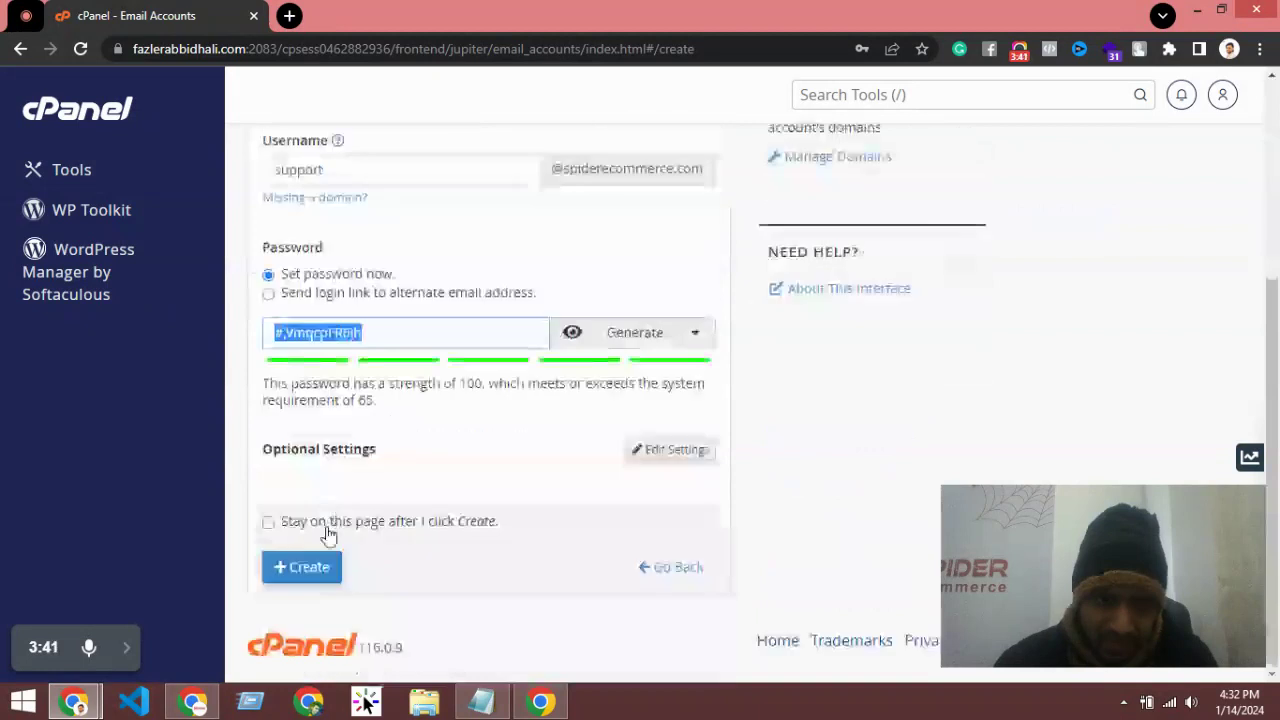
pyautogui.click(300, 580)
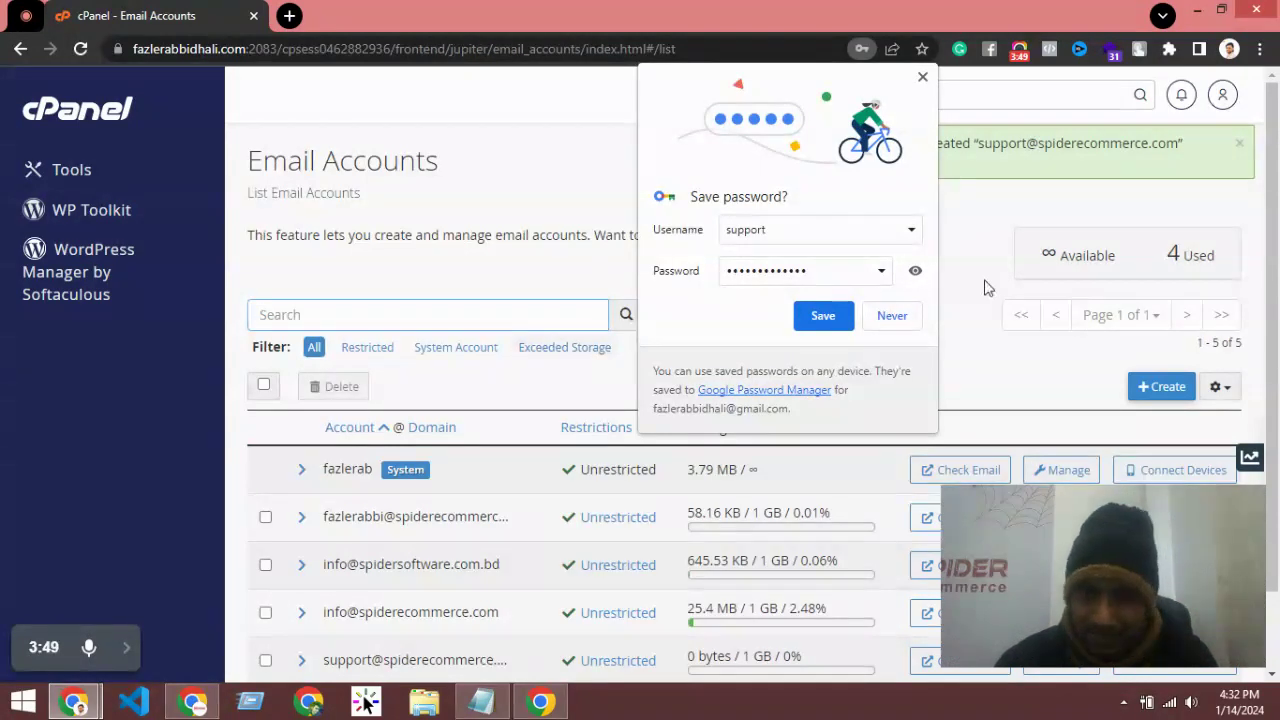
pyautogui.click(892, 316)
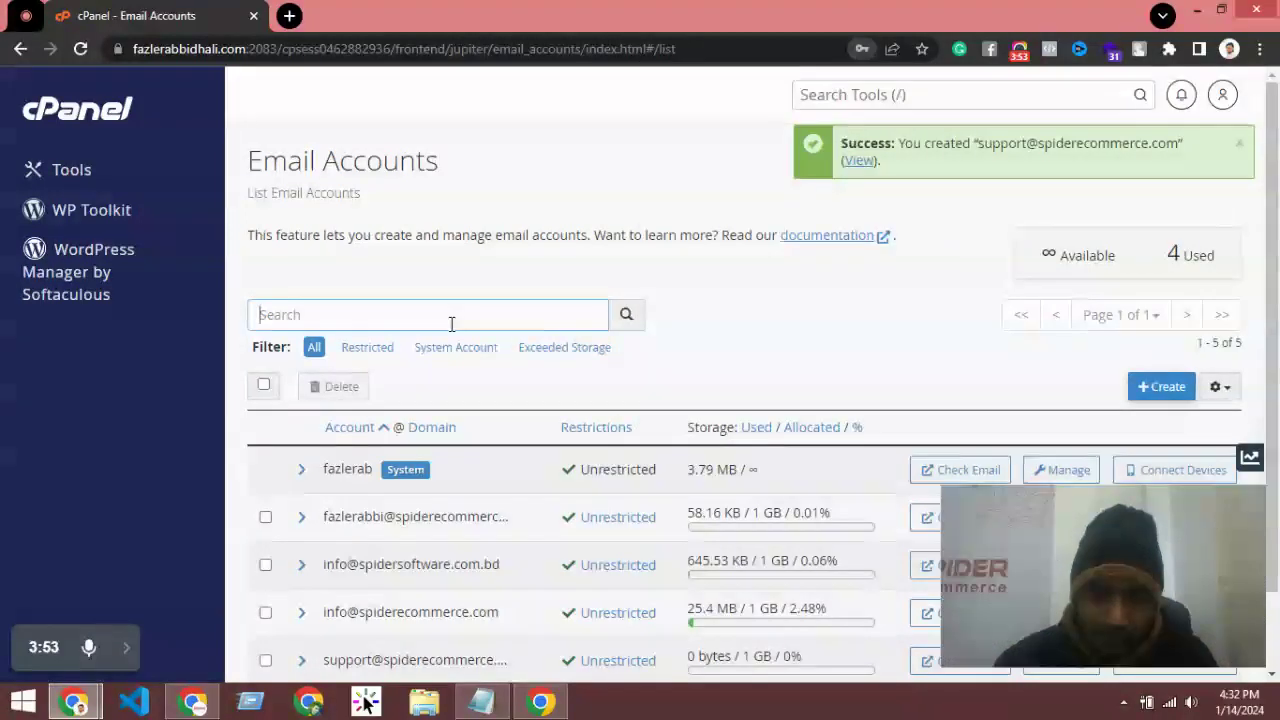
pyautogui.scroll(-1, 450, 324)
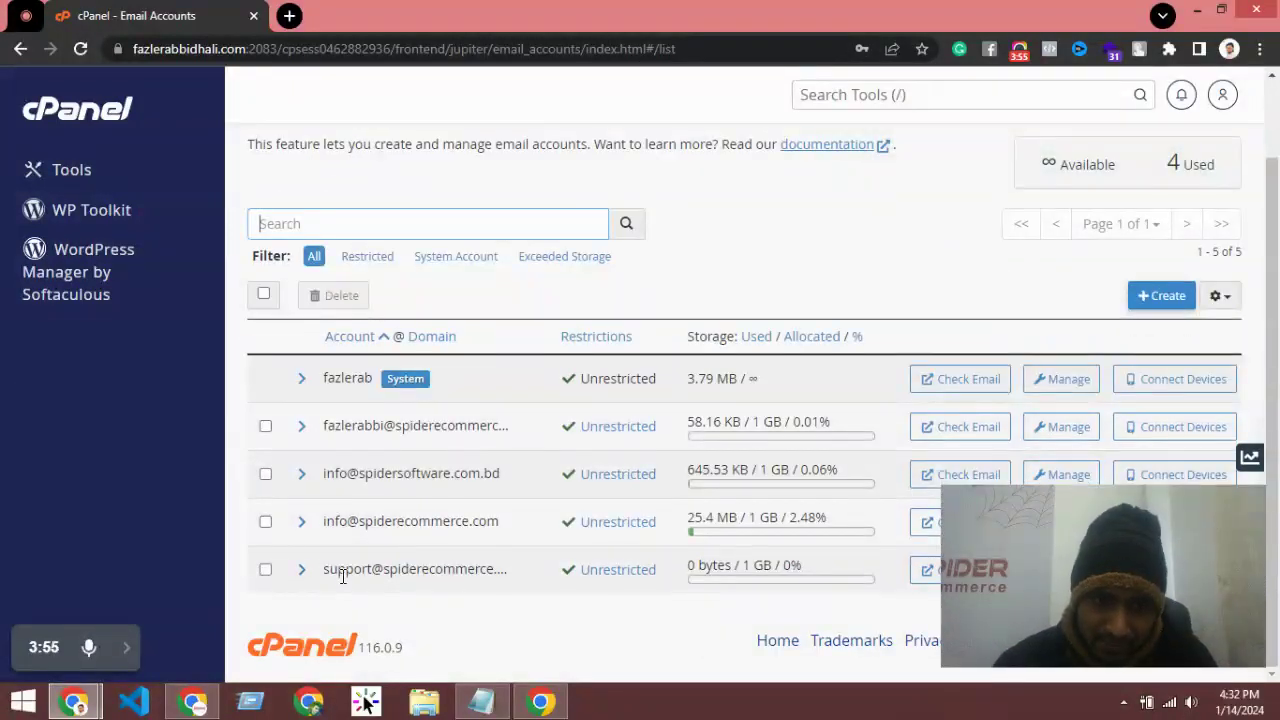
pyautogui.moveTo(325, 570); pyautogui.dragTo(484, 572)
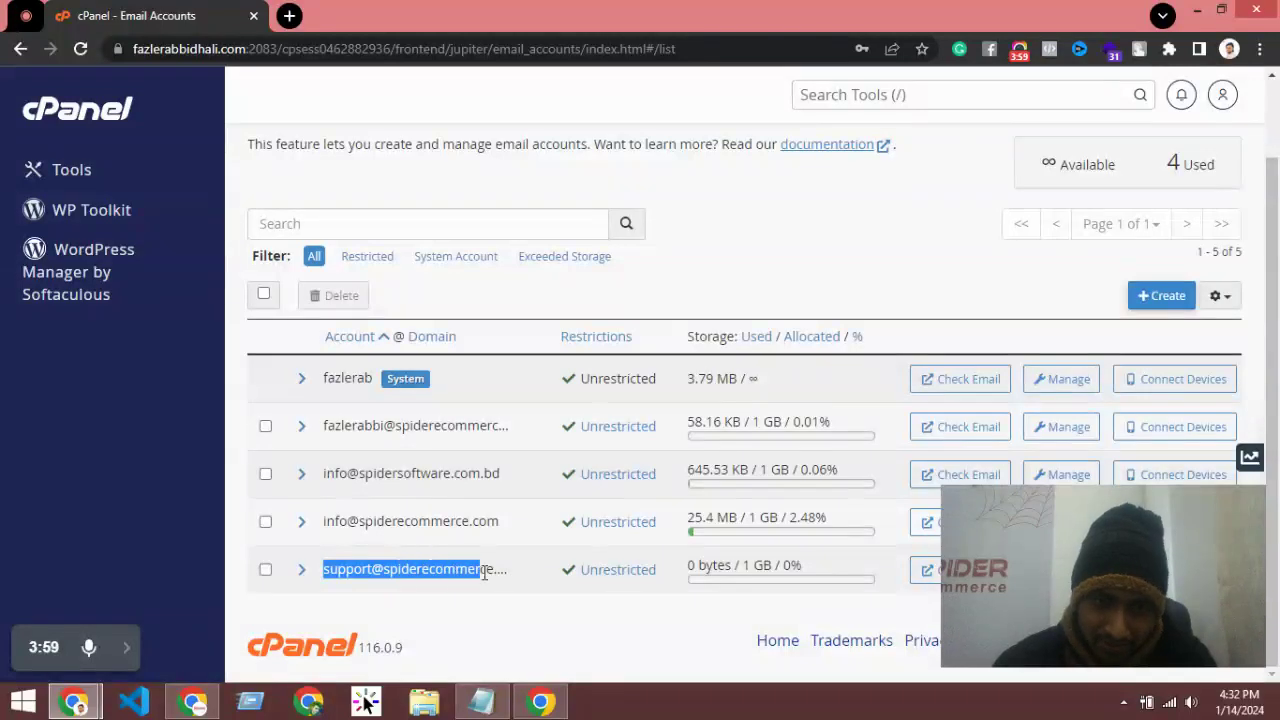
pyautogui.moveTo(1256, 505)
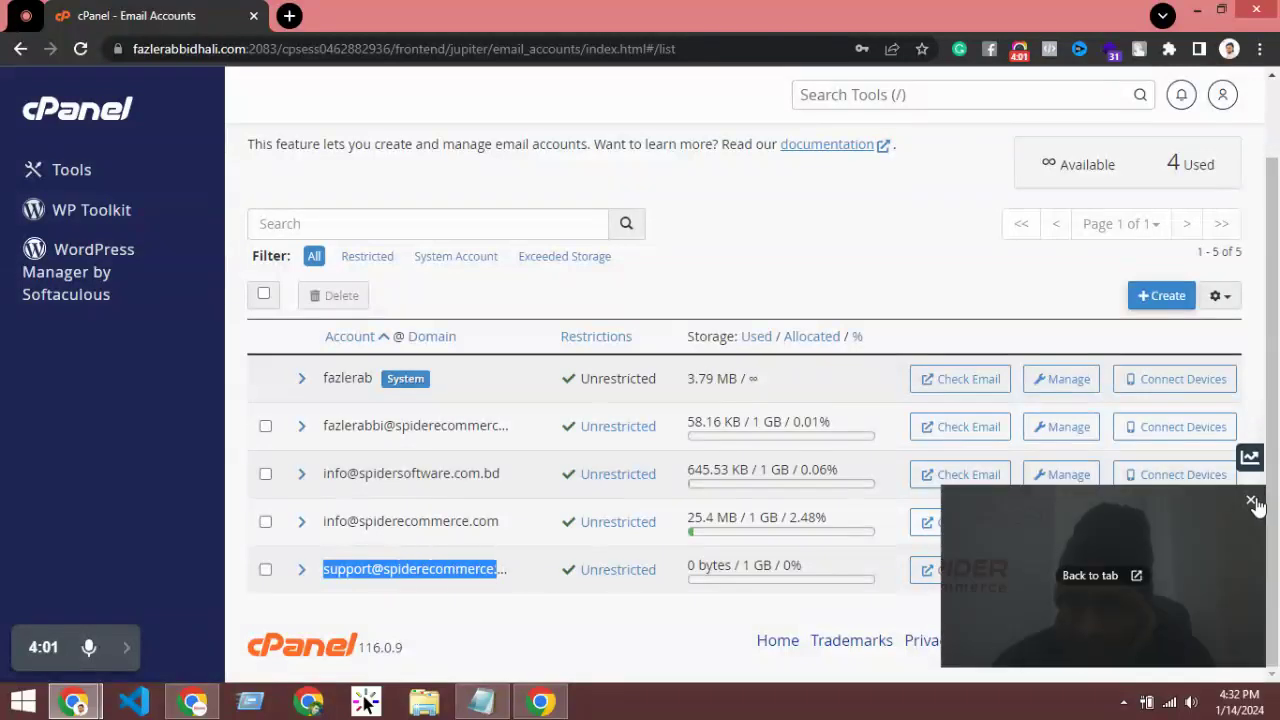
pyautogui.scroll(1, 417, 500)
pyautogui.scroll(-1, 424, 466)
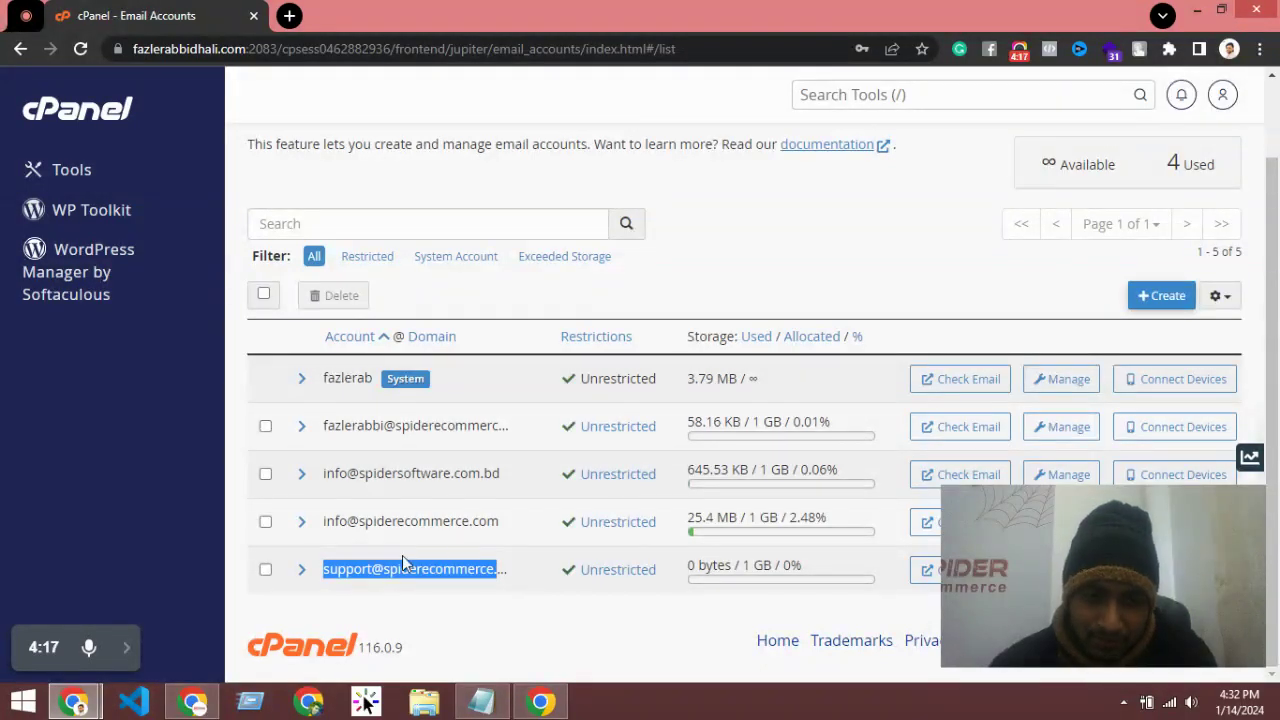
pyautogui.click(326, 569)
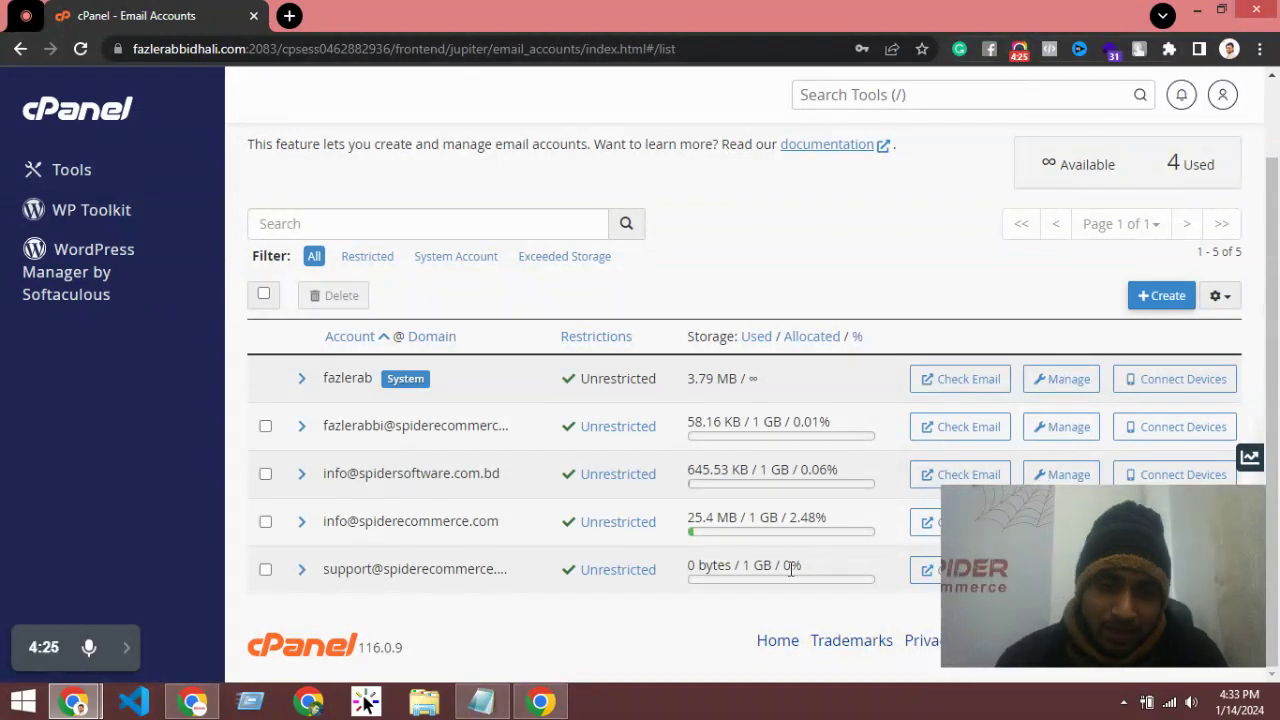
pyautogui.moveTo(325, 575); pyautogui.dragTo(500, 571)
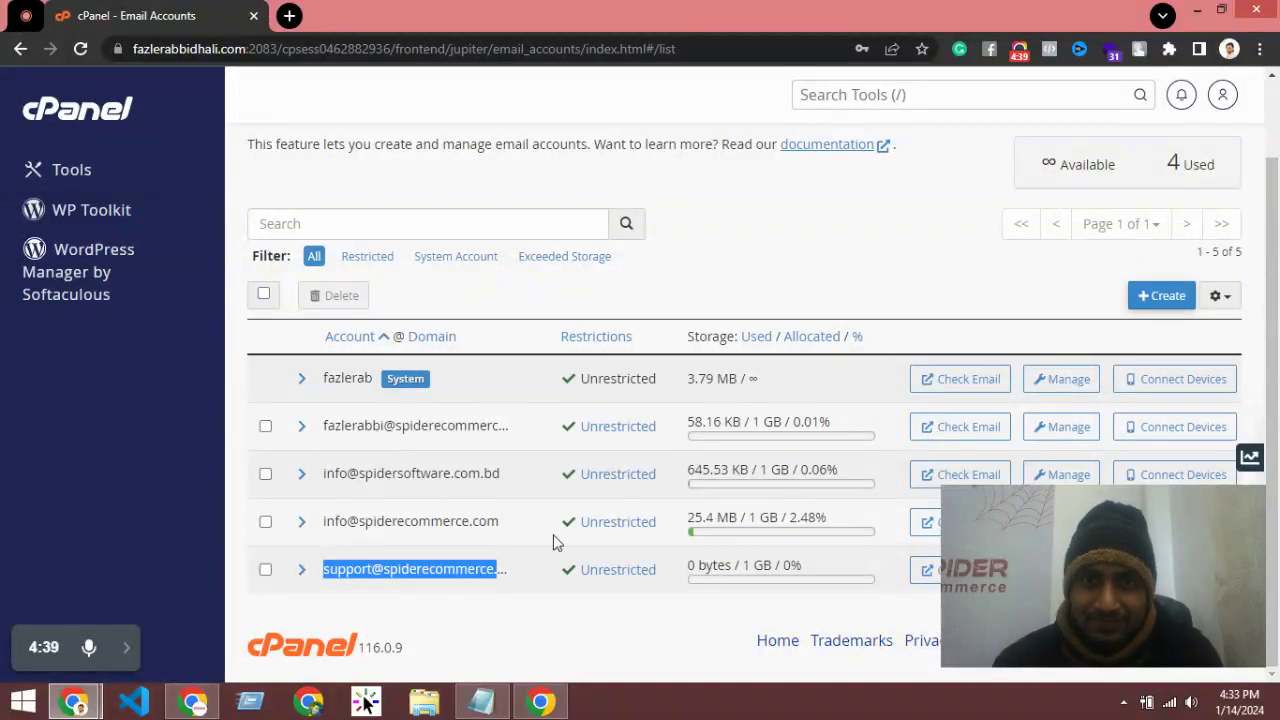
pyautogui.moveTo(42, 647)
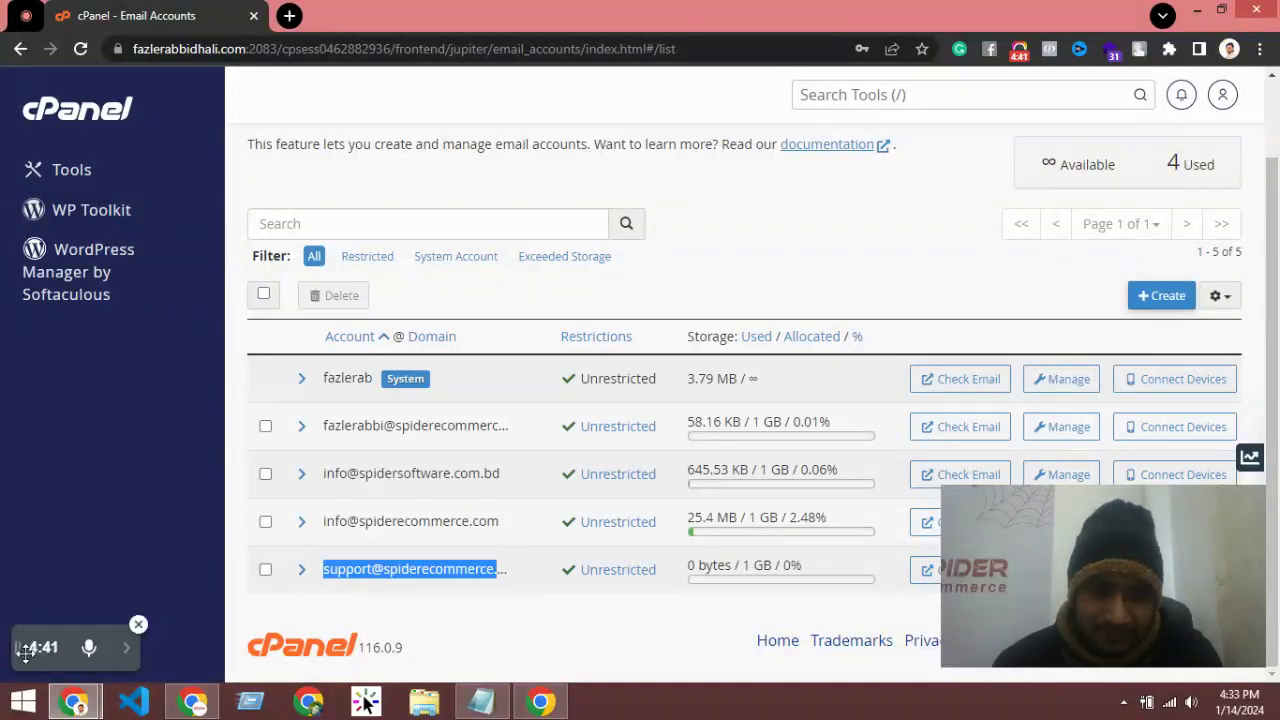